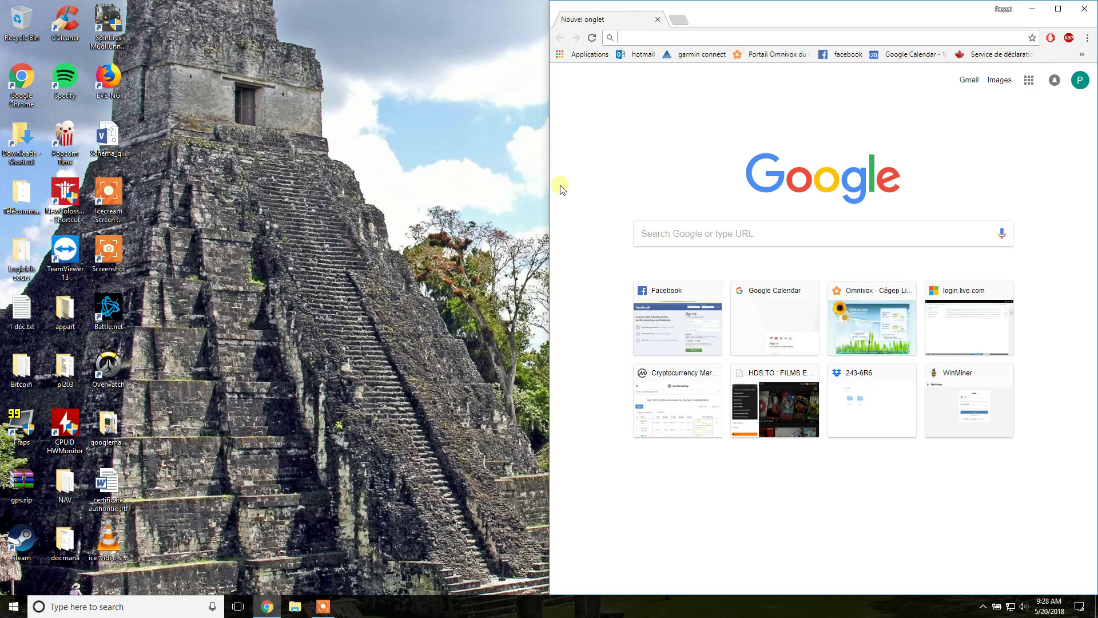
text(eve-ng)
key(Return)
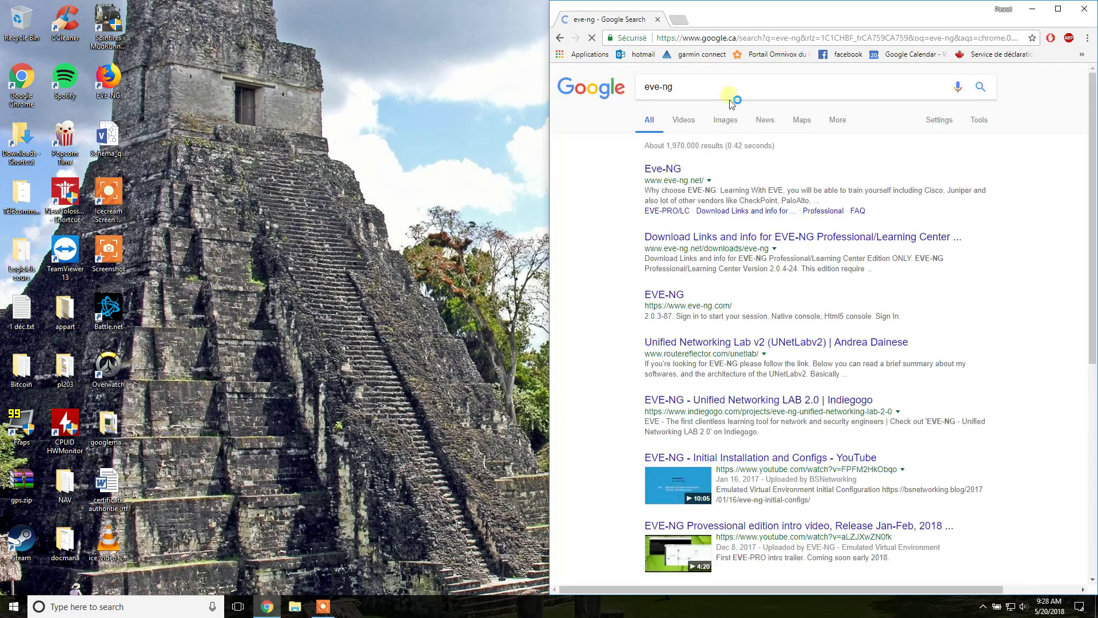
click(663, 168)
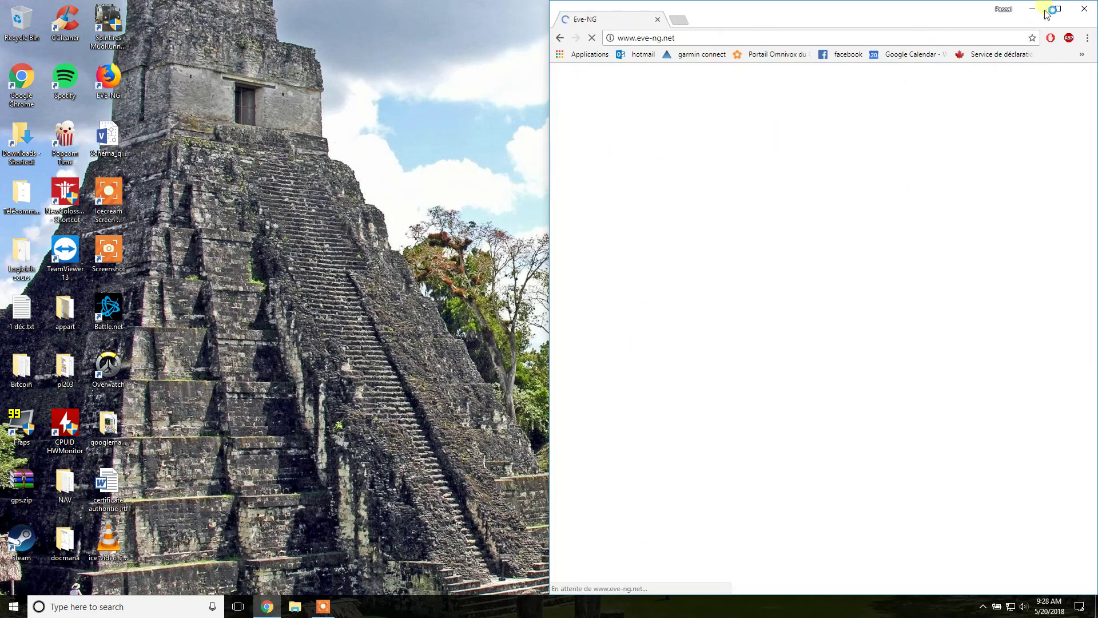
click(1058, 9)
mouse_move(371, 141)
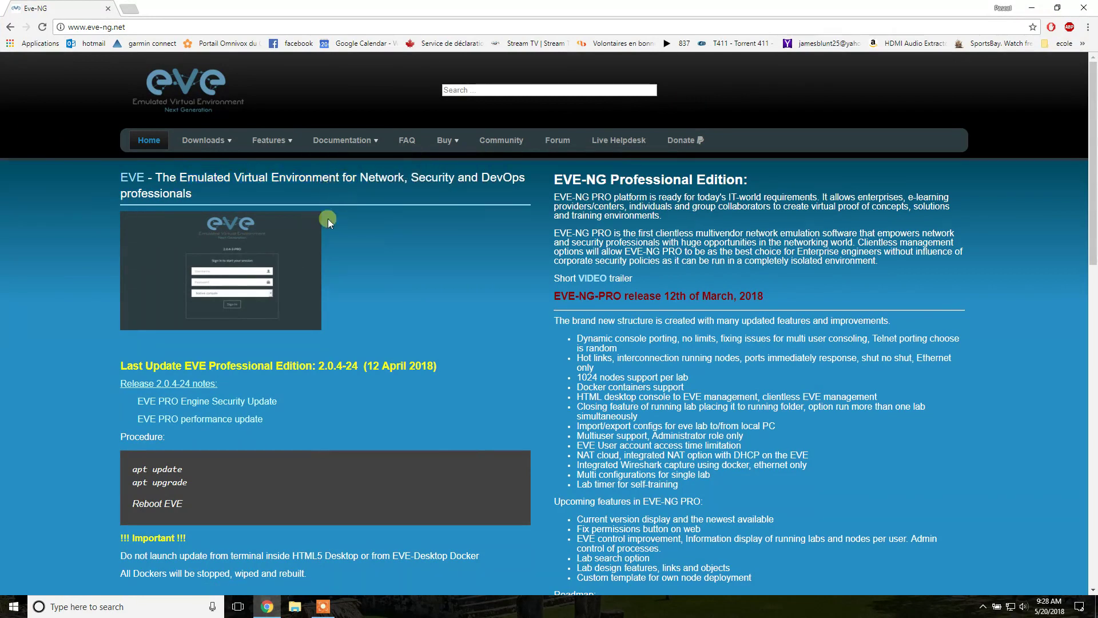
Launch VMware Workstation Pro via a 'vmw' search and power on the Eve-NG ate(2018) Portatif VM
click(268, 605)
click(119, 602)
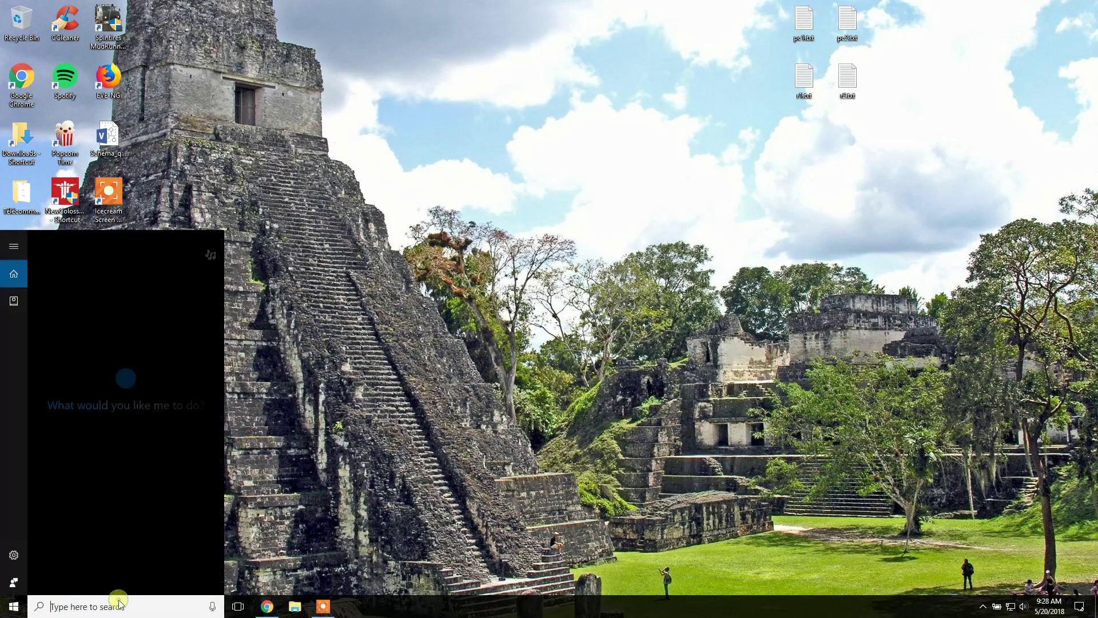
text(vmw)
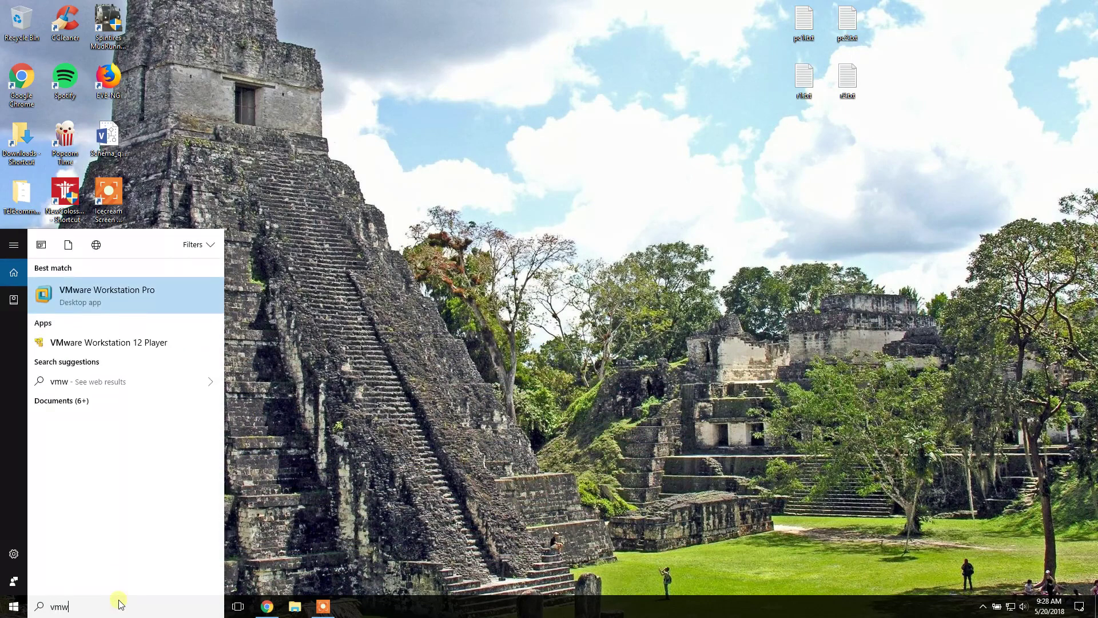
key(Return)
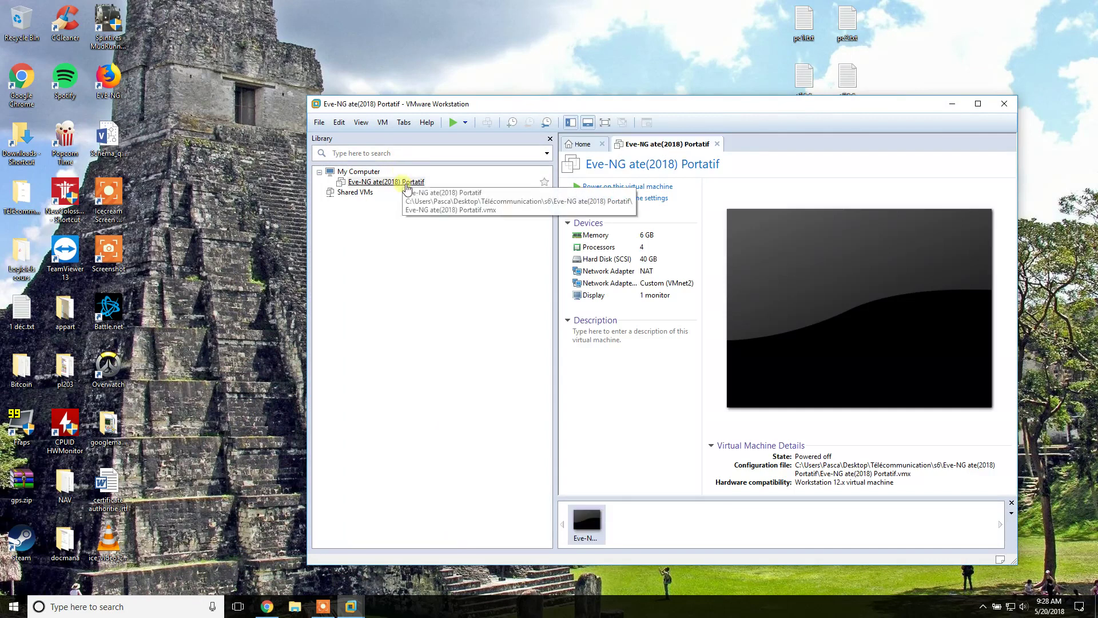
click(407, 183)
click(625, 187)
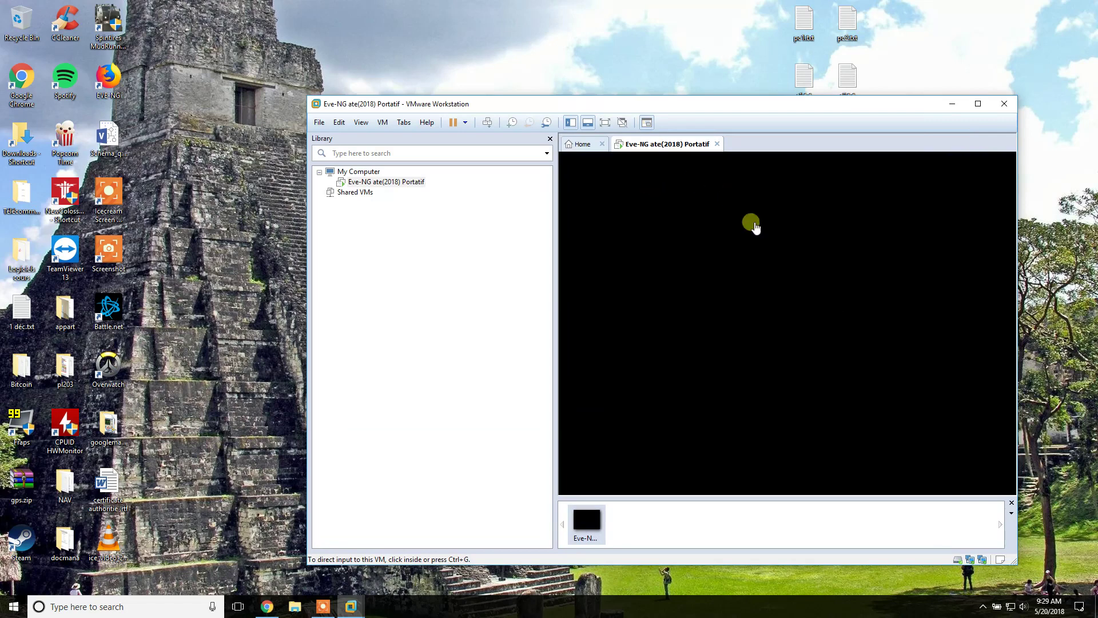
click(764, 256)
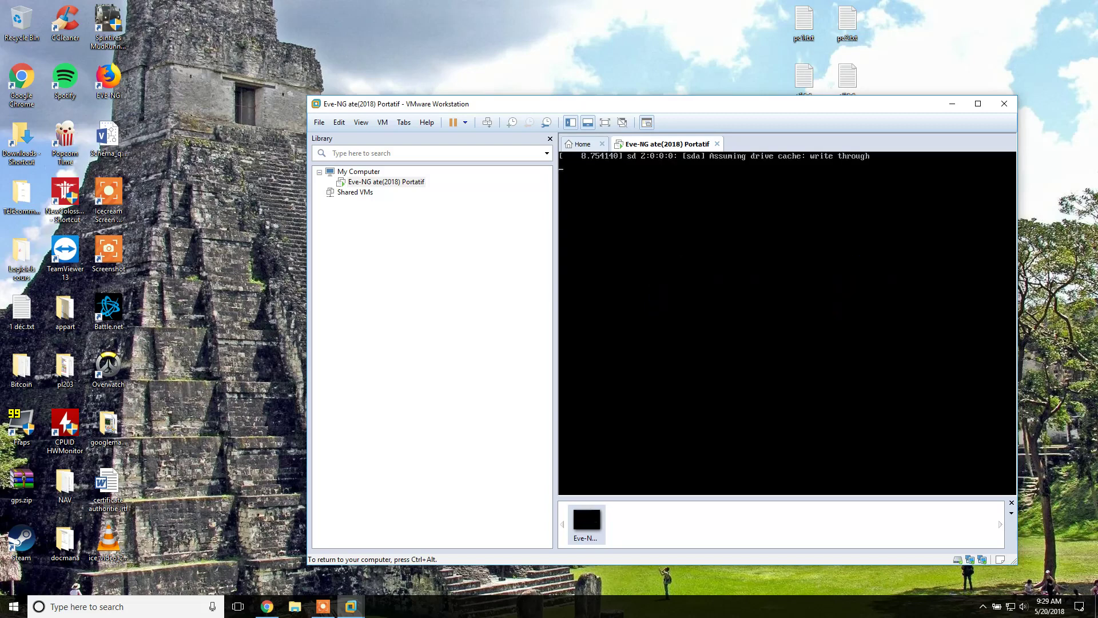
key(ctrl+alt)
click(915, 309)
key(ctrl+alt)
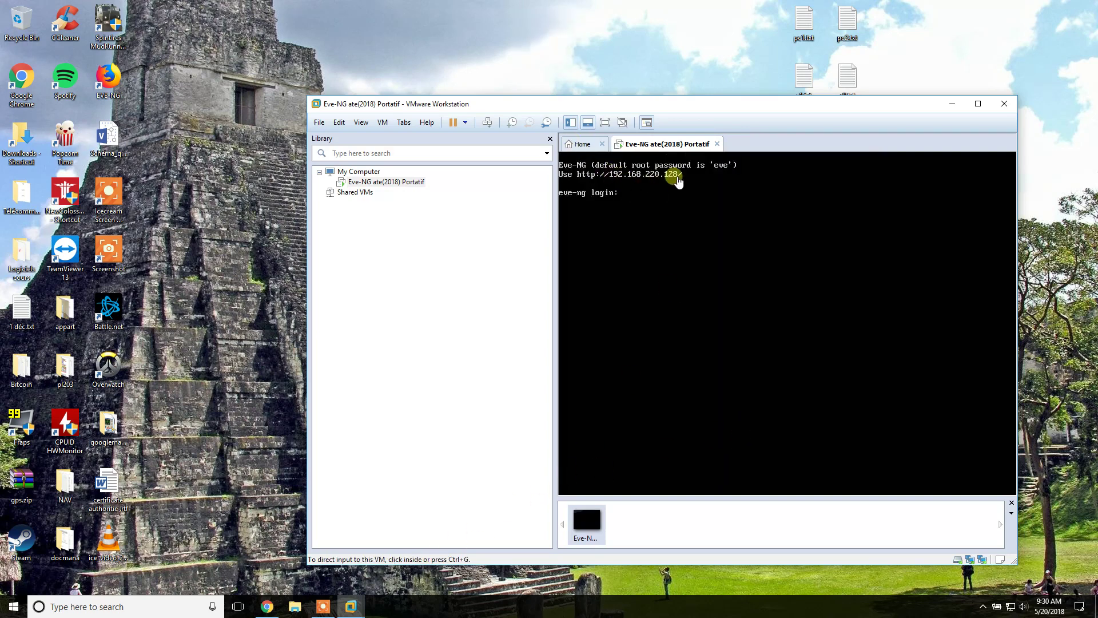
click(691, 246)
key(ctrl+alt)
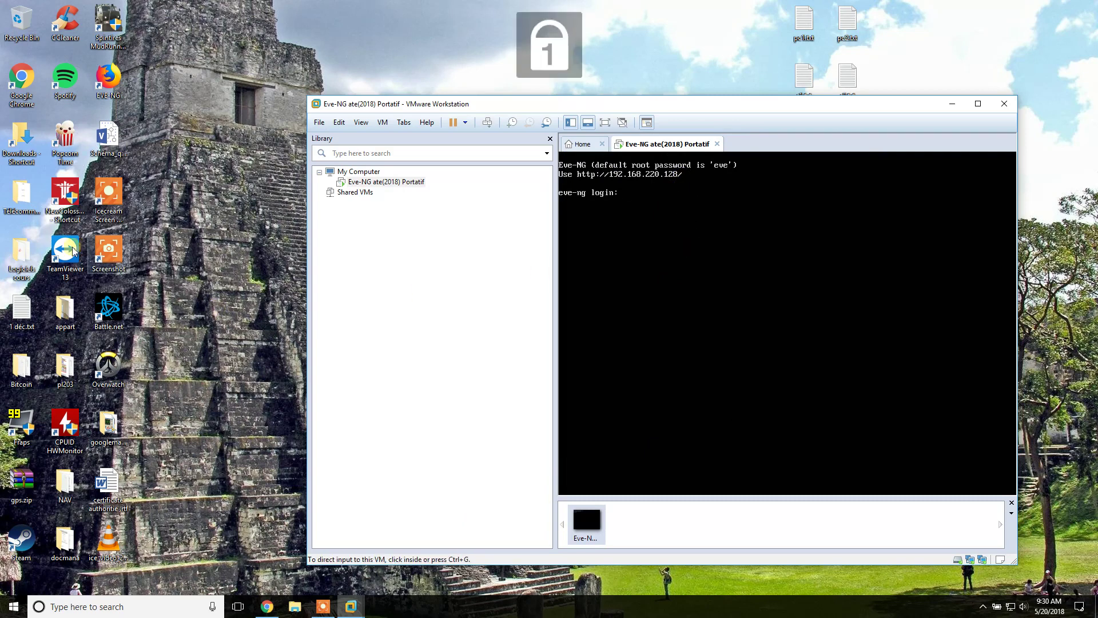
Launch the EVE-NG web interface in Firefox from the desktop shortcut and select the login page address
double_click(108, 80)
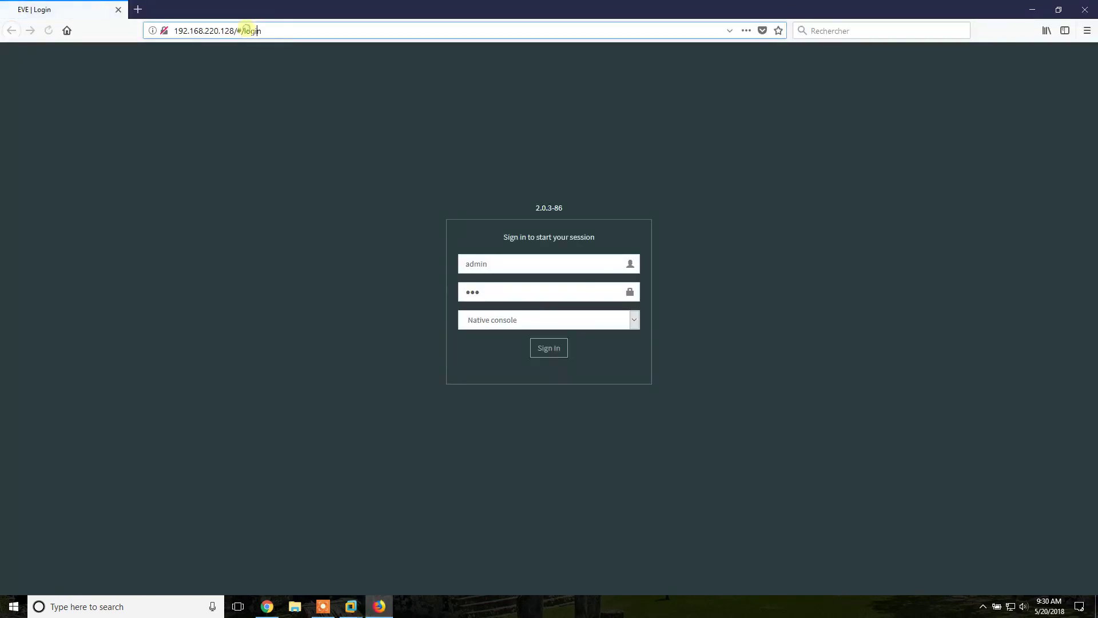
click(250, 31)
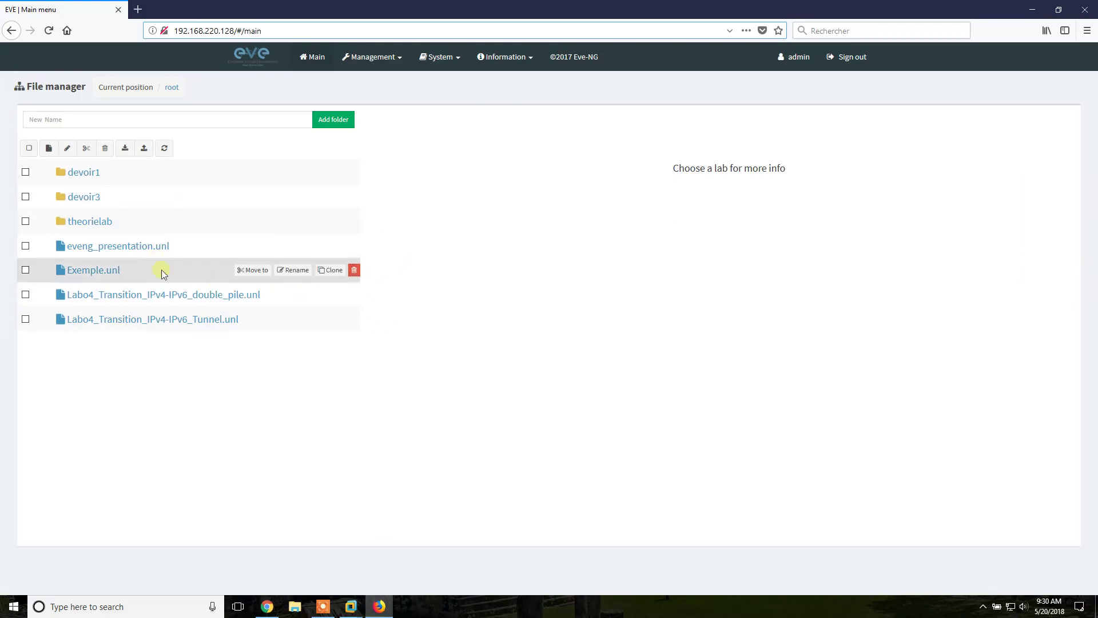
click(100, 246)
click(426, 450)
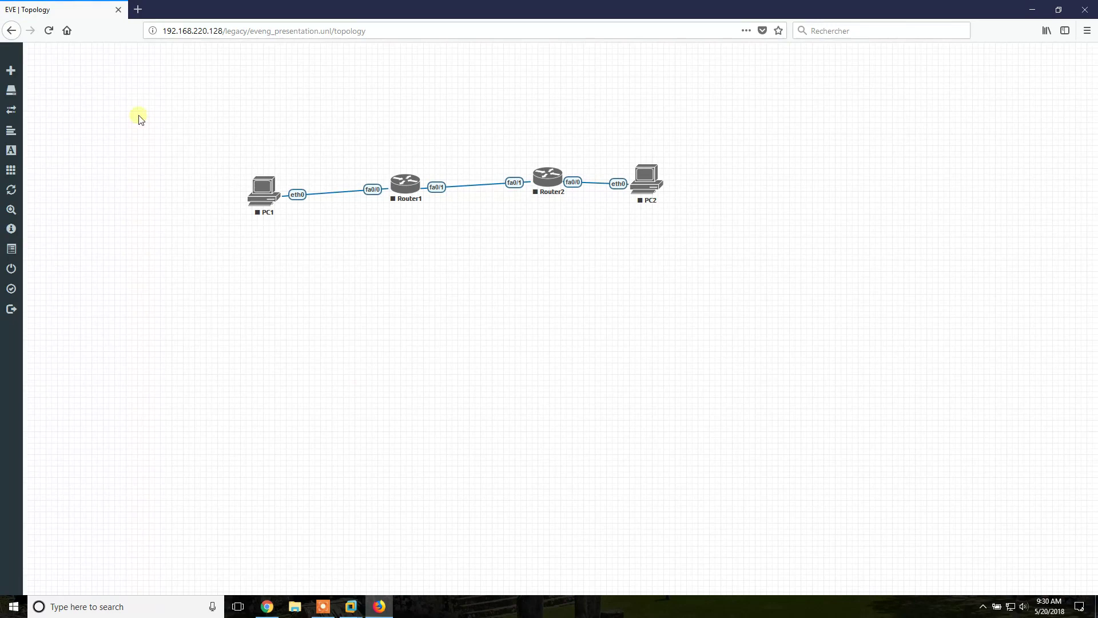
mouse_move(143, 89)
mouse_down()
mouse_move(658, 284)
mouse_move(945, 337)
mouse_up()
click(945, 335)
mouse_move(1, 312)
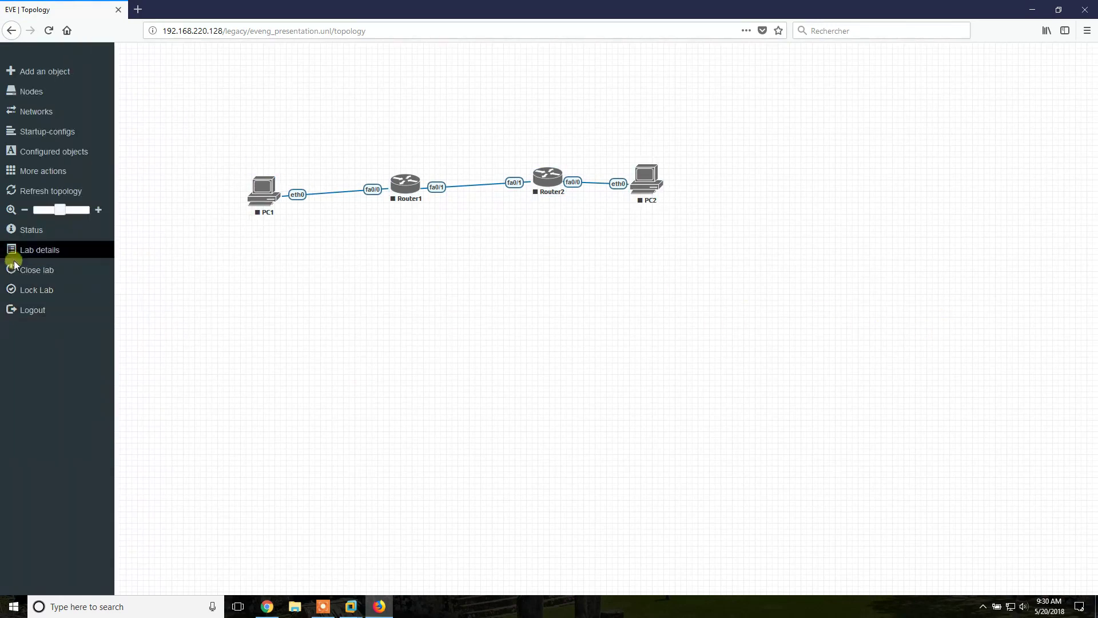
click(33, 270)
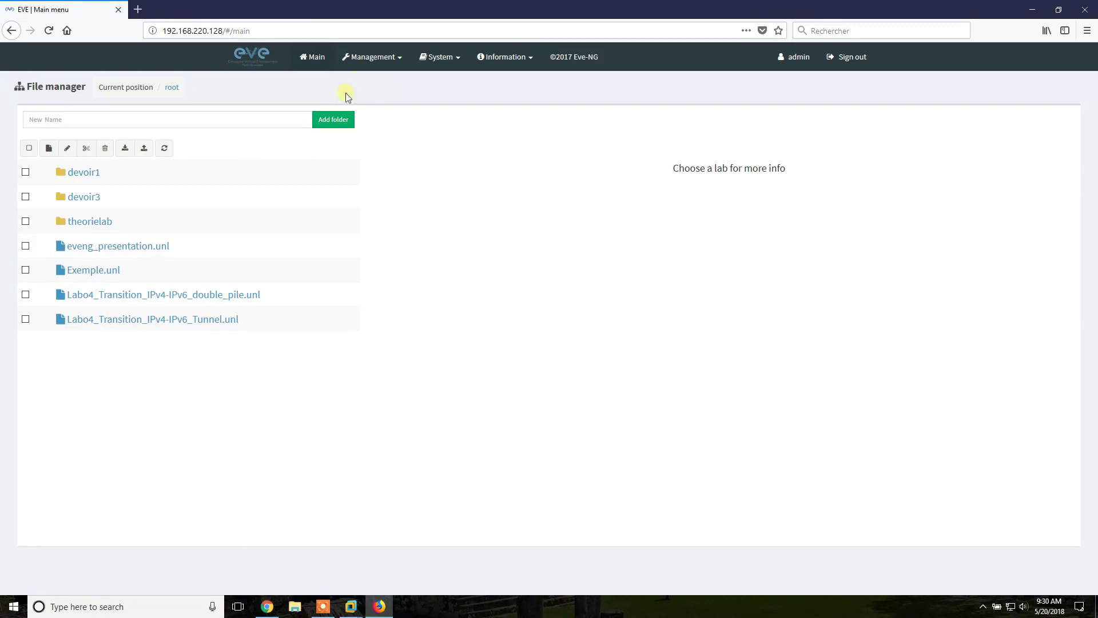
click(377, 57)
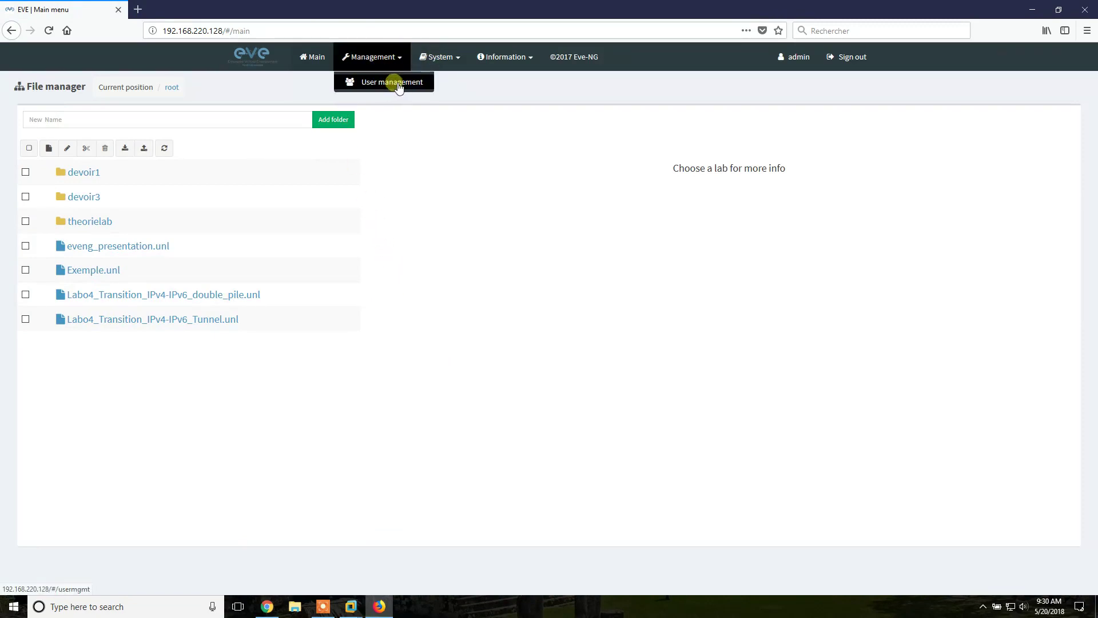
click(488, 89)
click(433, 57)
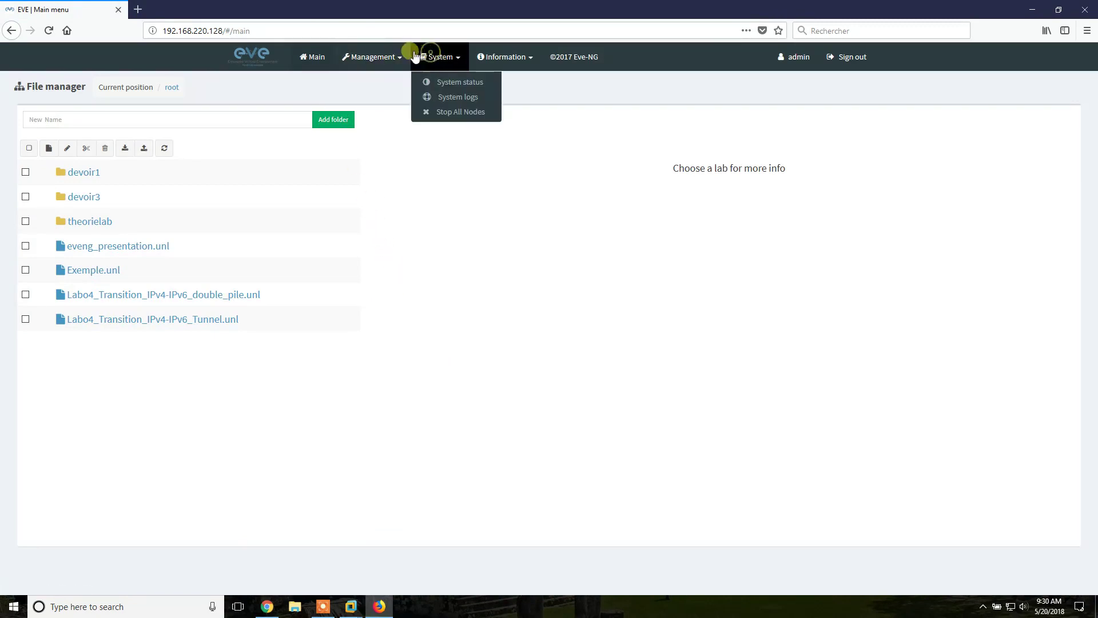
click(453, 83)
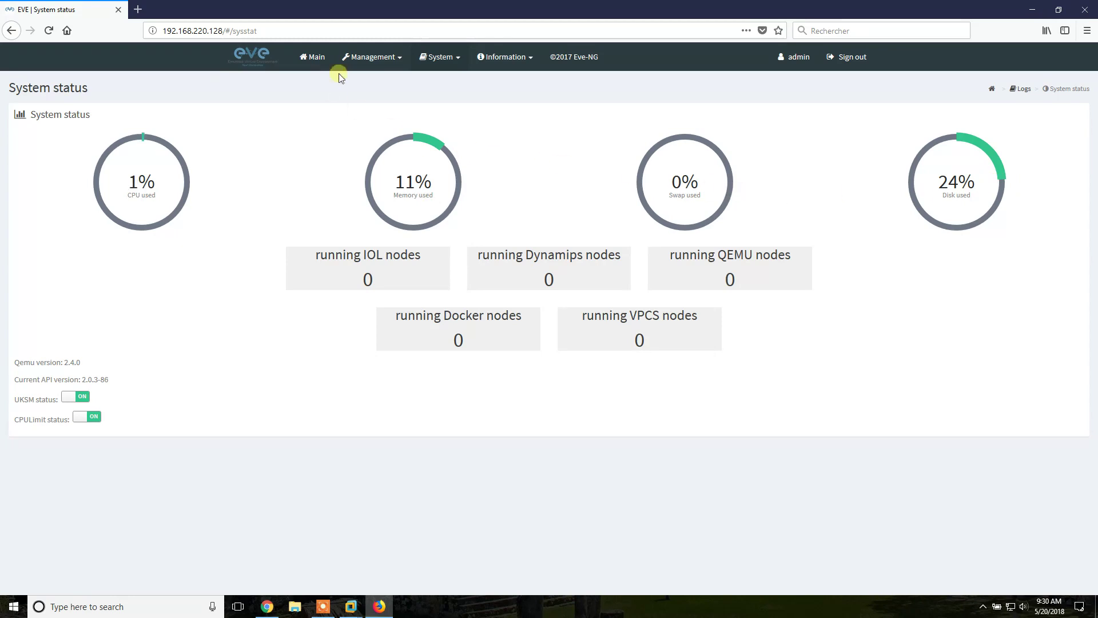
click(399, 58)
click(435, 58)
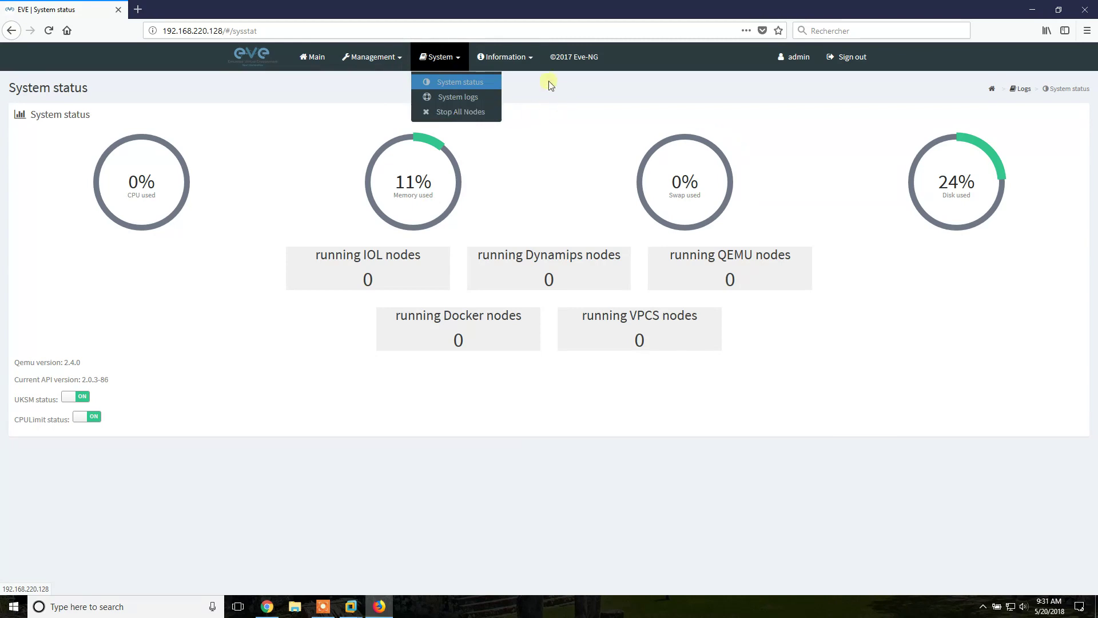
click(515, 60)
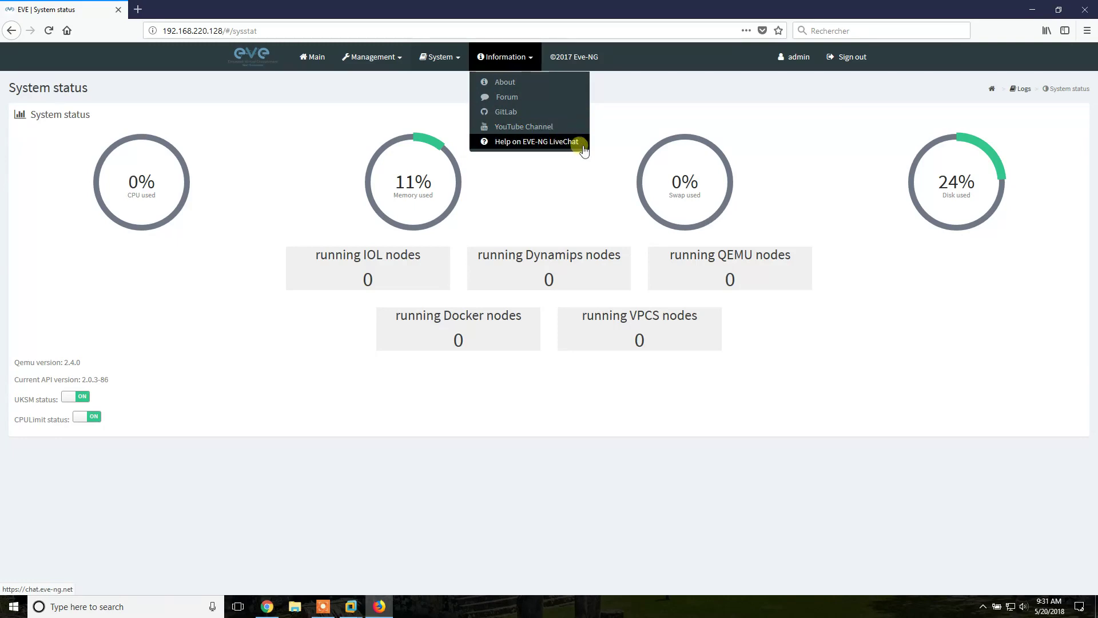
click(313, 56)
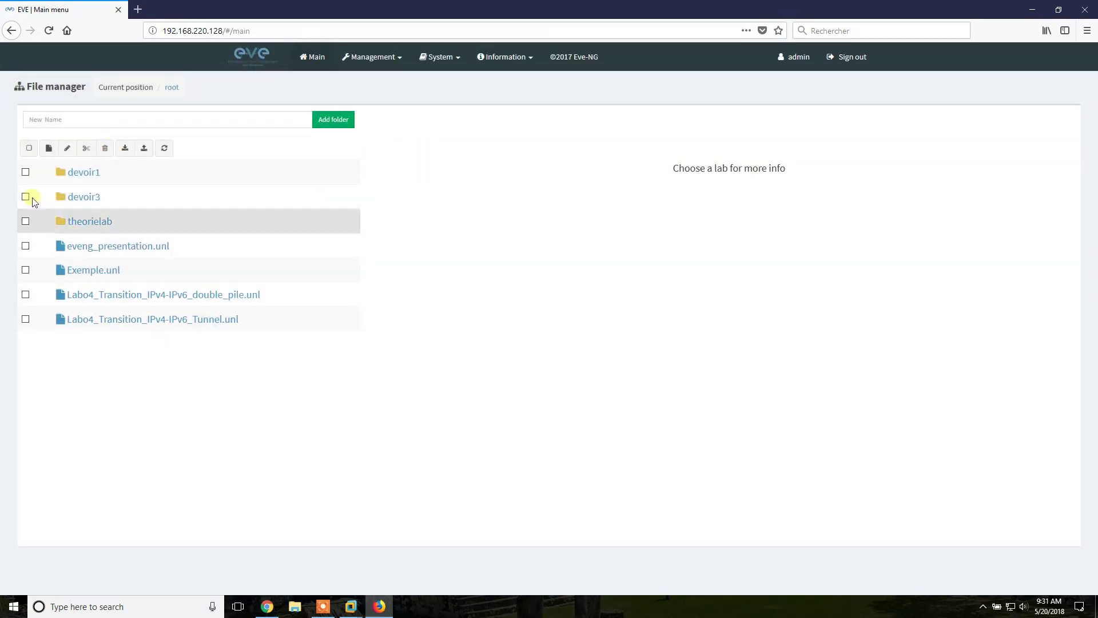
After one cancelled attempt, create the lab 'eveng_presentation2' with Add New Lab and save it
click(48, 148)
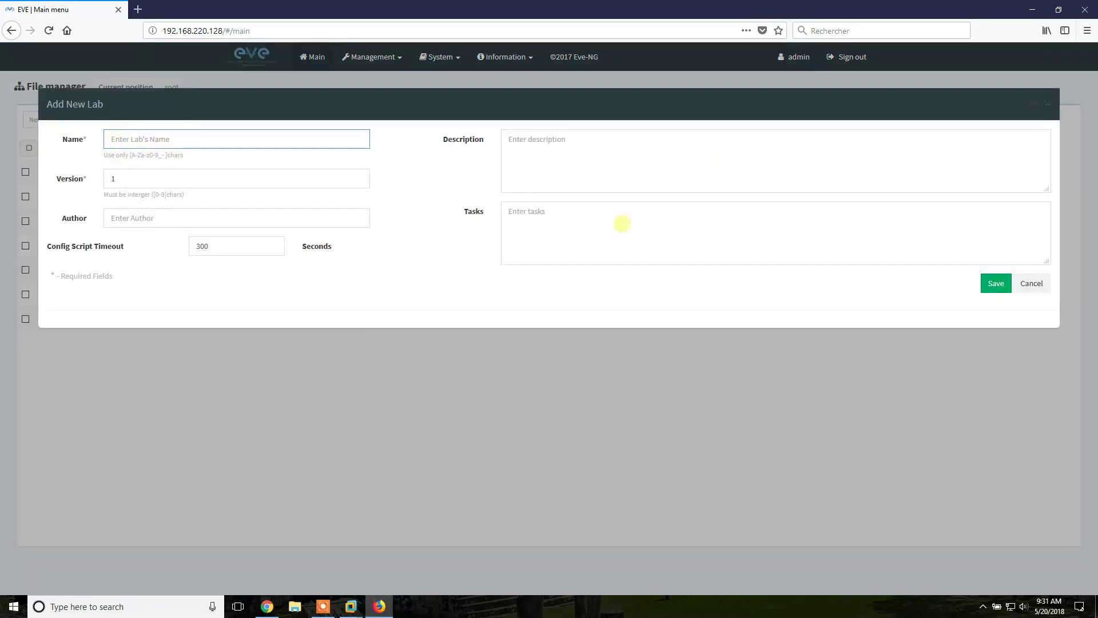
click(1027, 282)
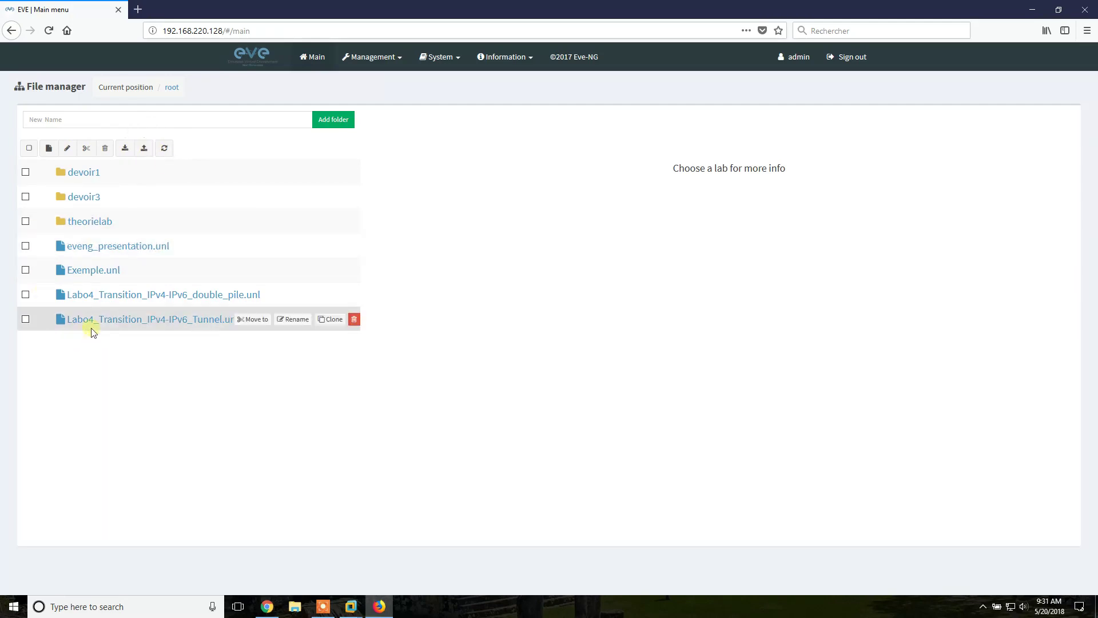
click(48, 148)
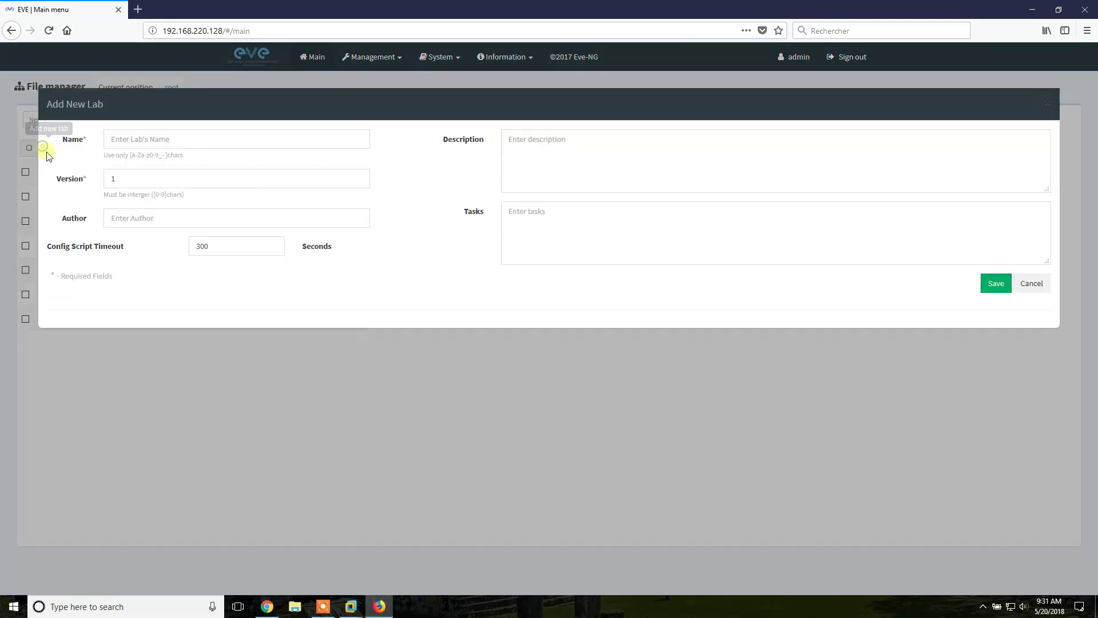
text(eve)
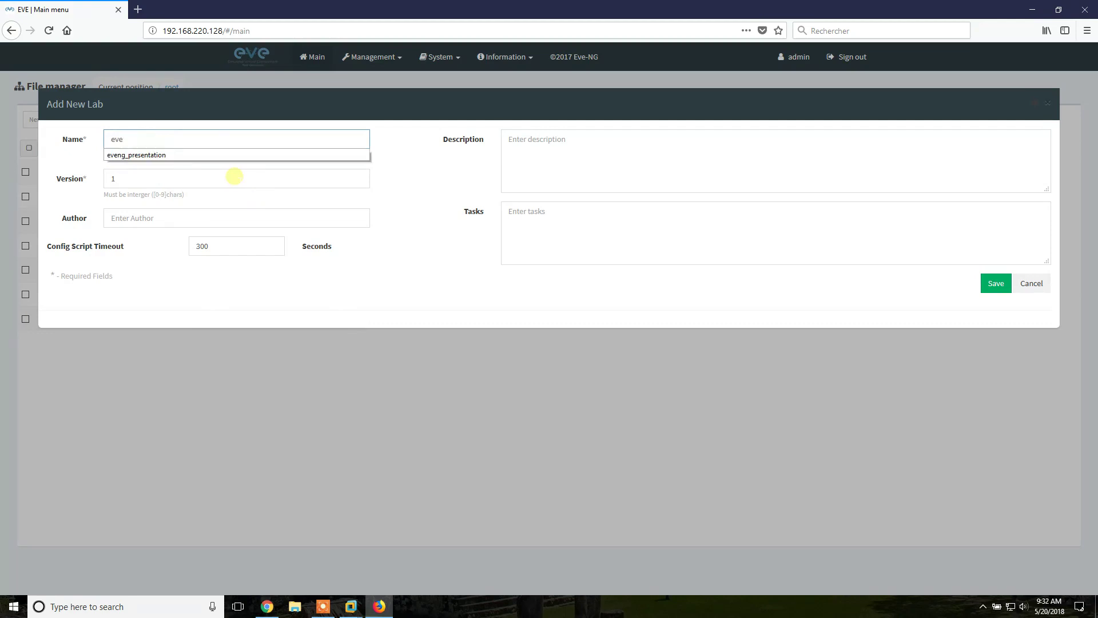
text(ng_presente)
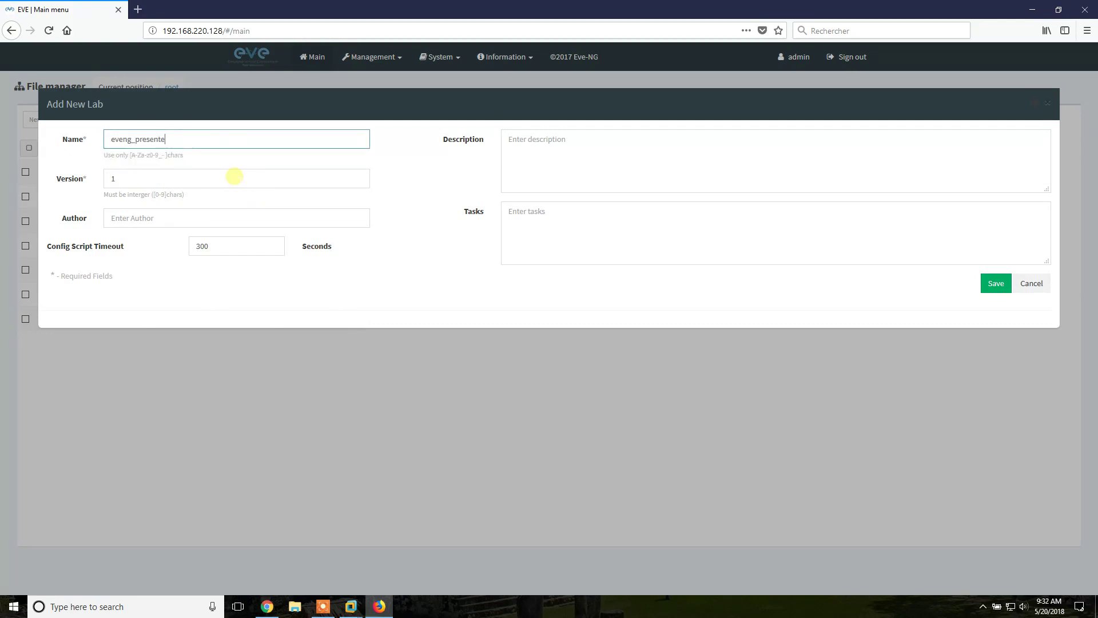
key(BackSpace)
text(ation2)
click(1007, 283)
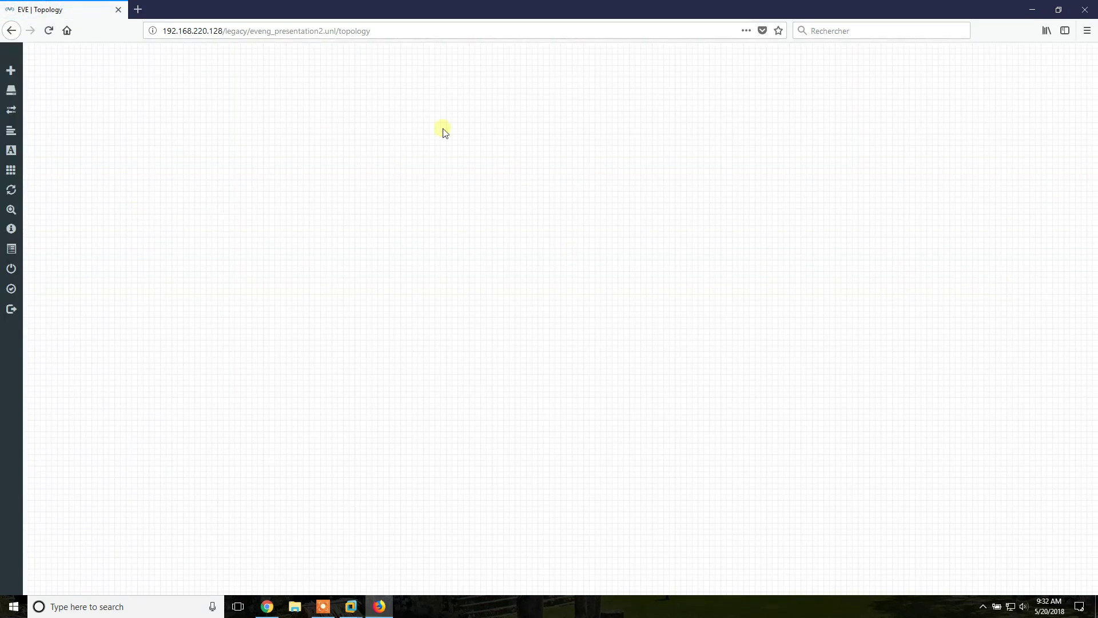
Add a new node from the canvas menu and choose the Virtual PC (VPCS) template
mouse_move(11, 91)
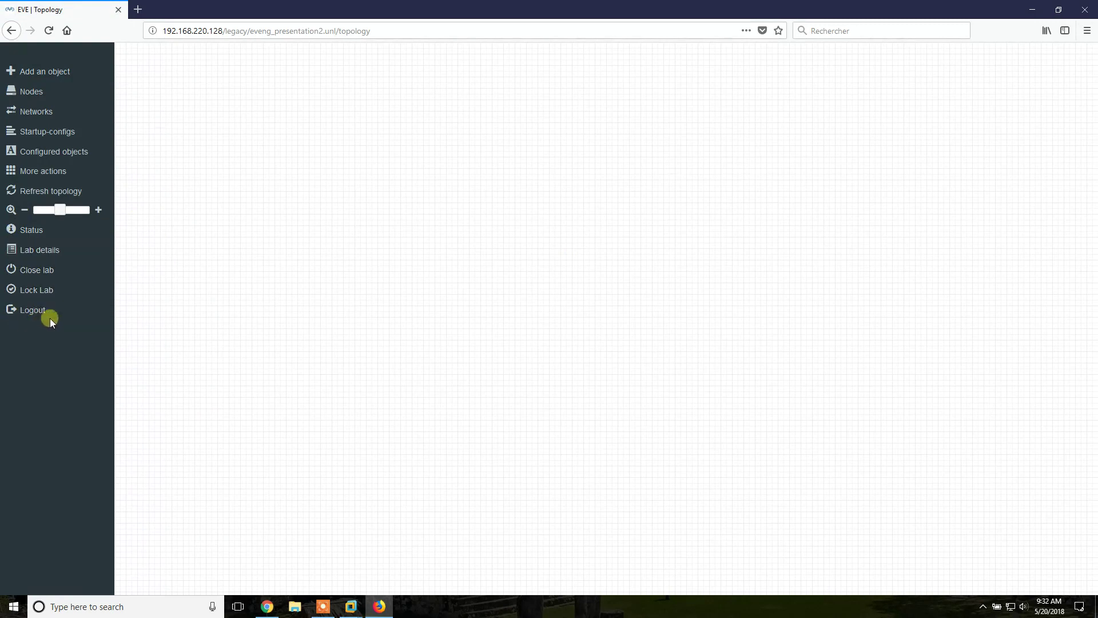
right_click(457, 168)
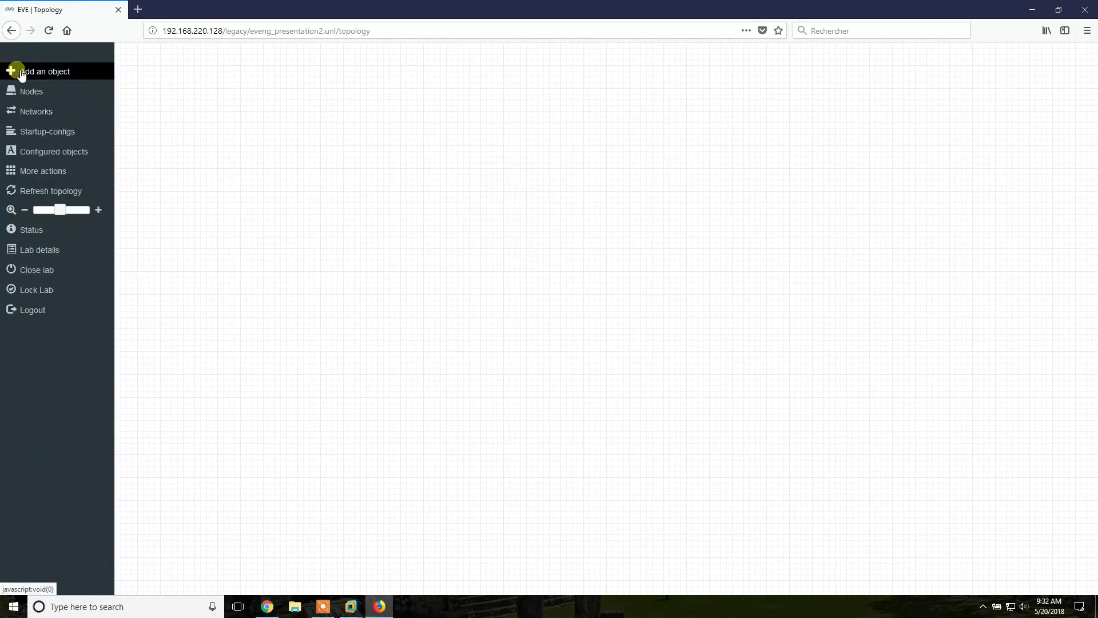
click(21, 73)
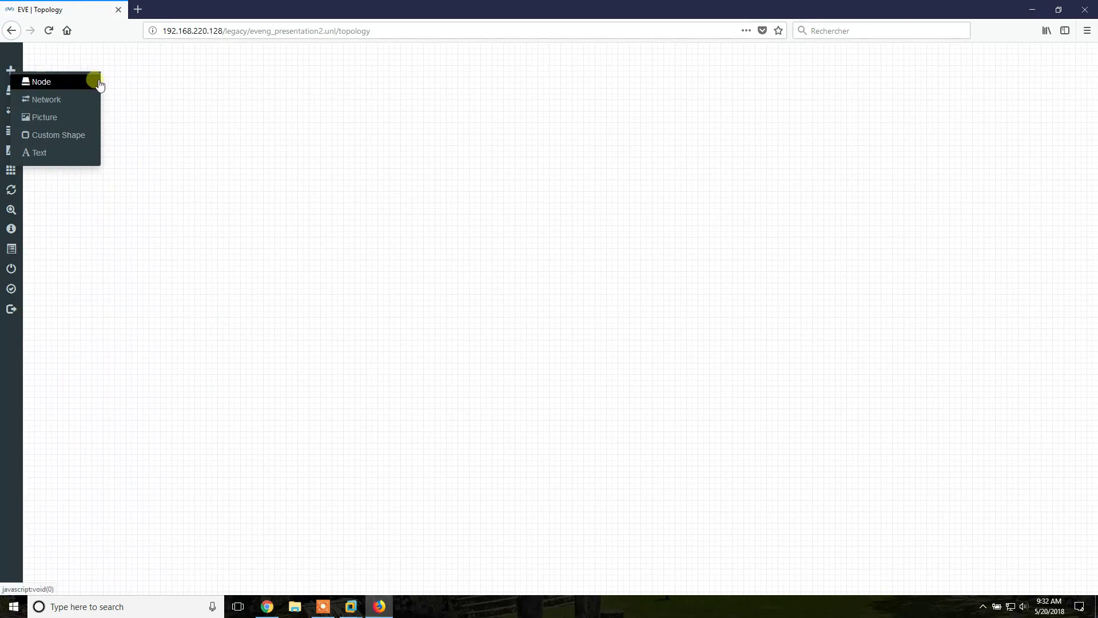
click(66, 81)
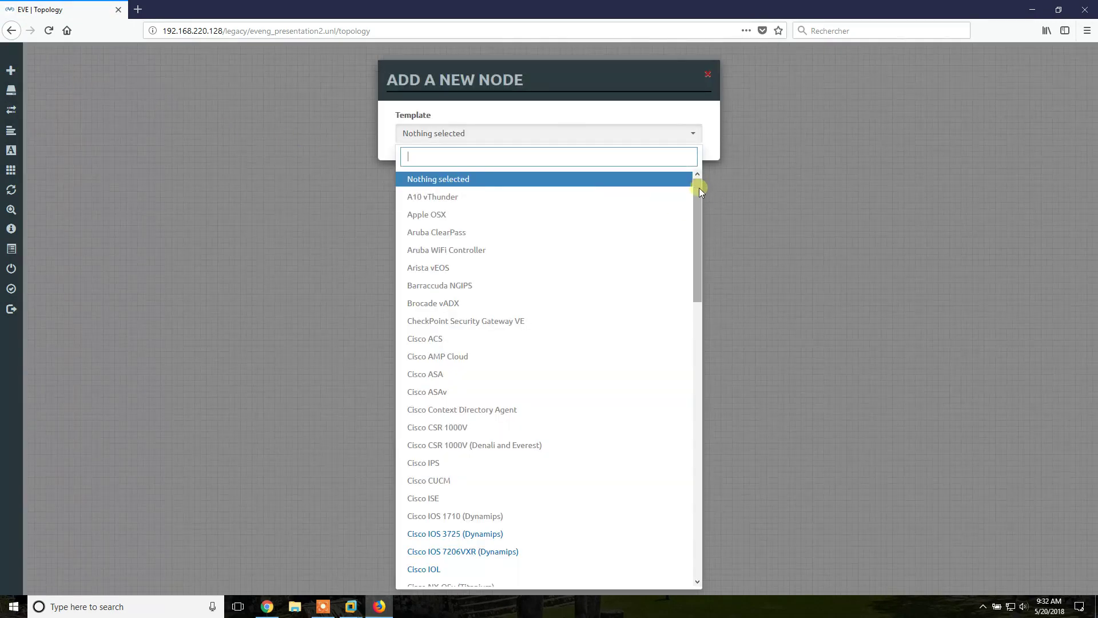
drag(699, 187, 698, 566)
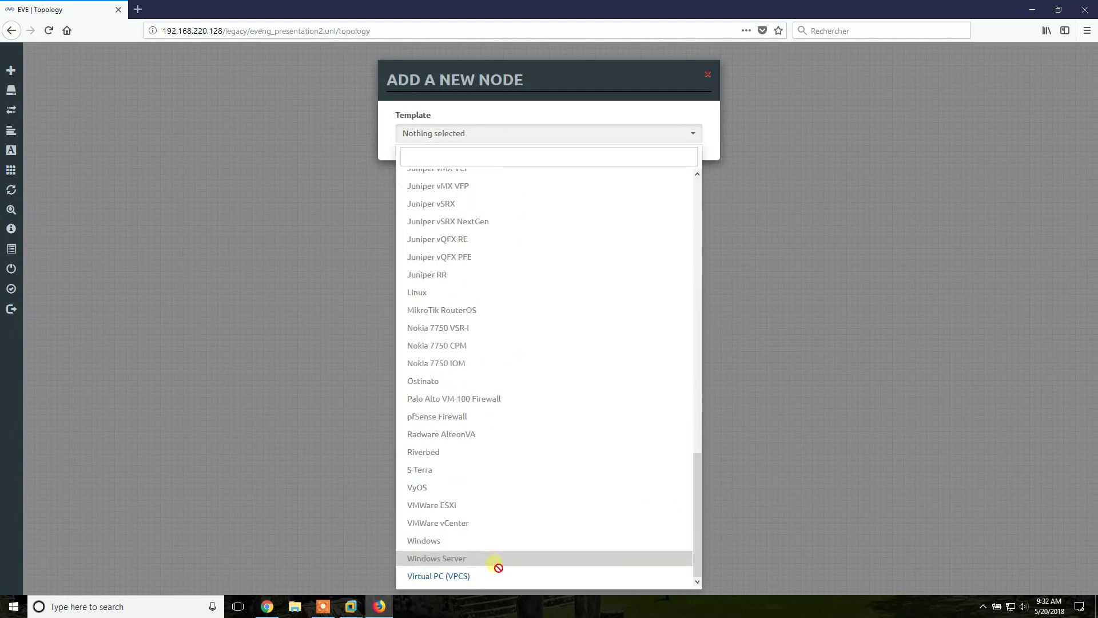
click(490, 576)
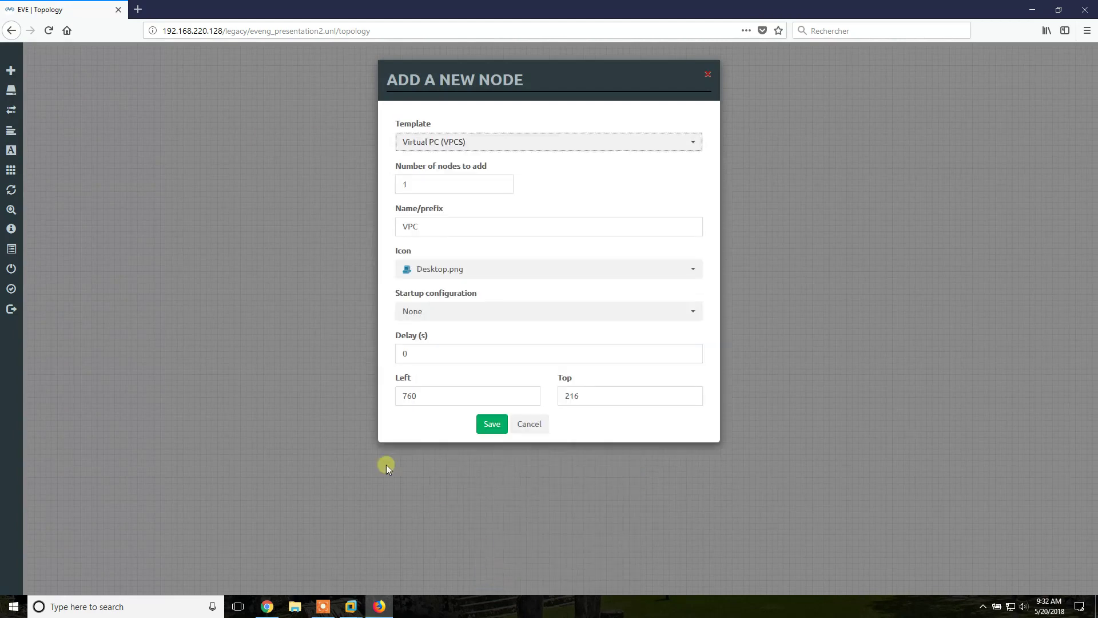
Set the node count to 2 and the name prefix to PC
click(463, 182)
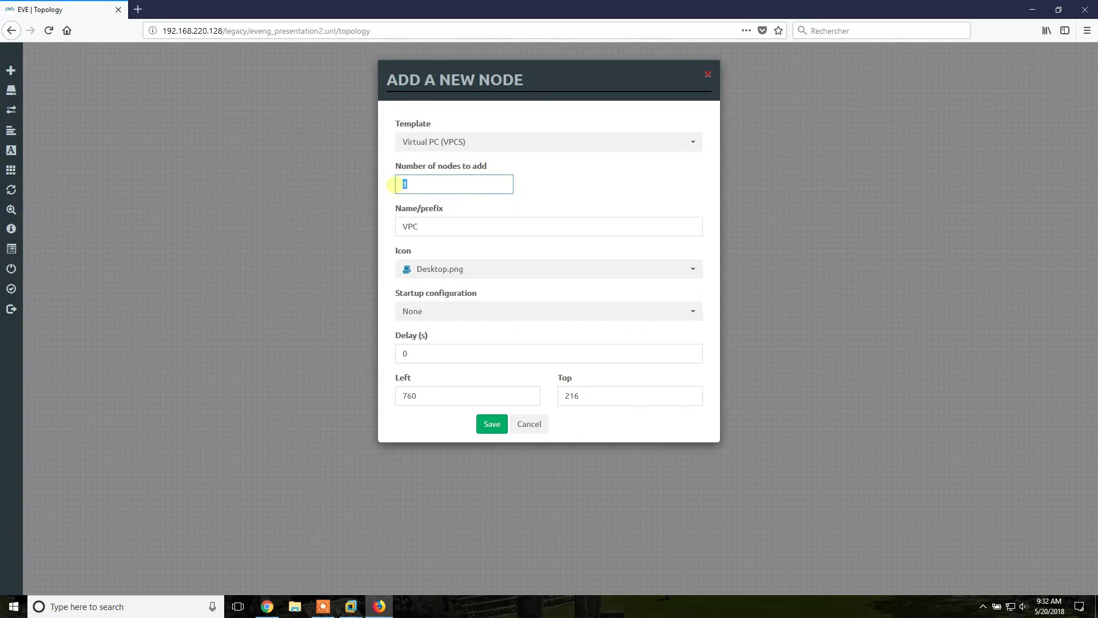
text(89)
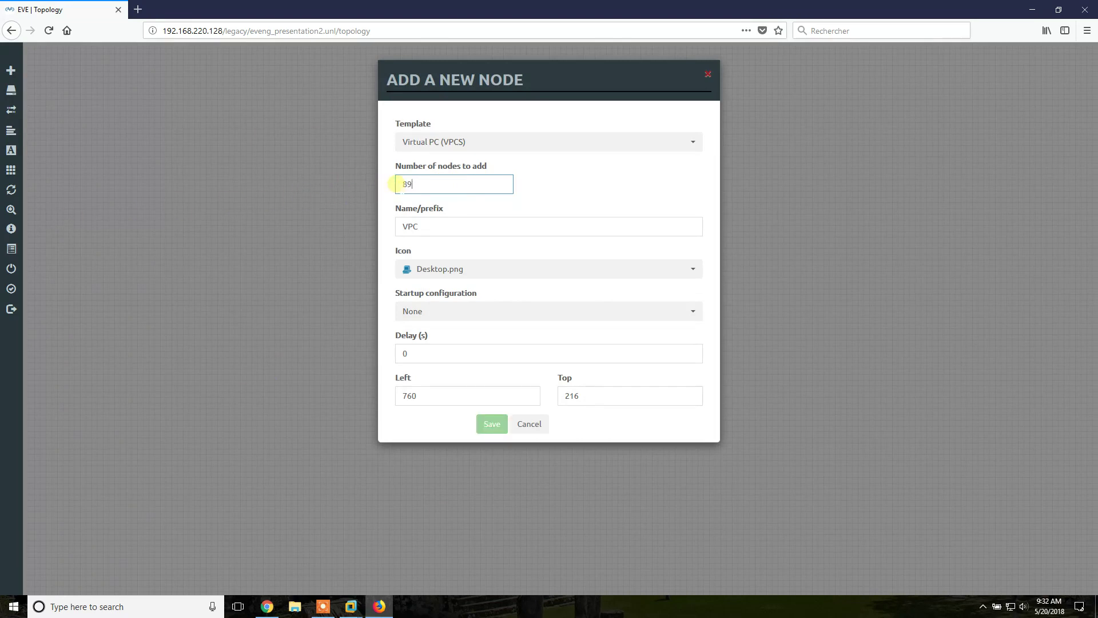
key(BackSpace)
key(BackSpace)
text(2)
click(469, 226)
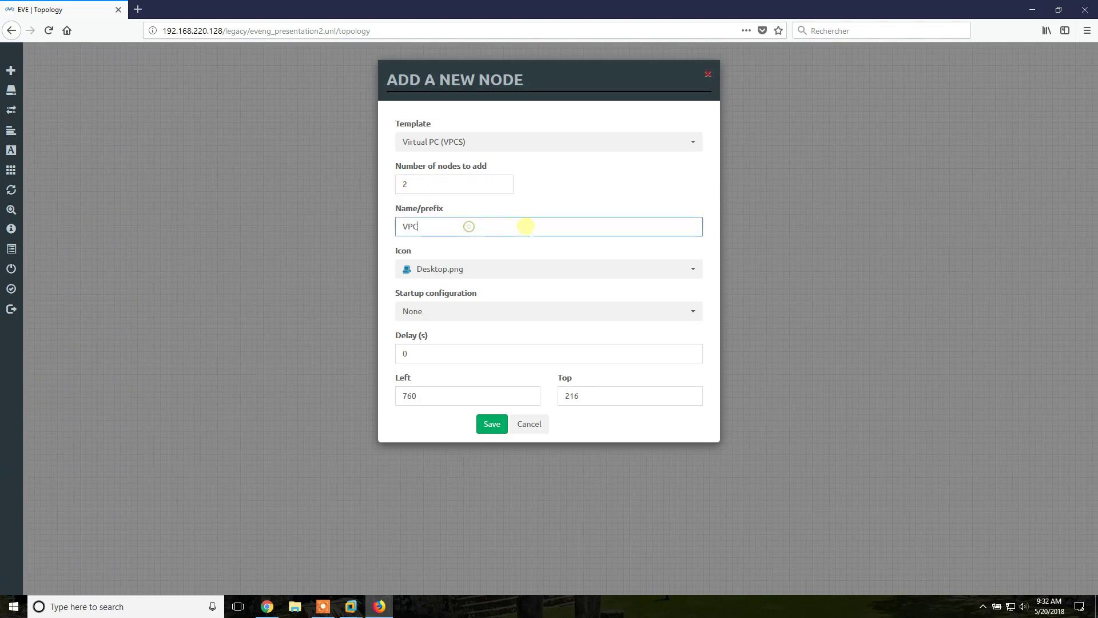
drag(525, 226, 94, 231)
text(P)
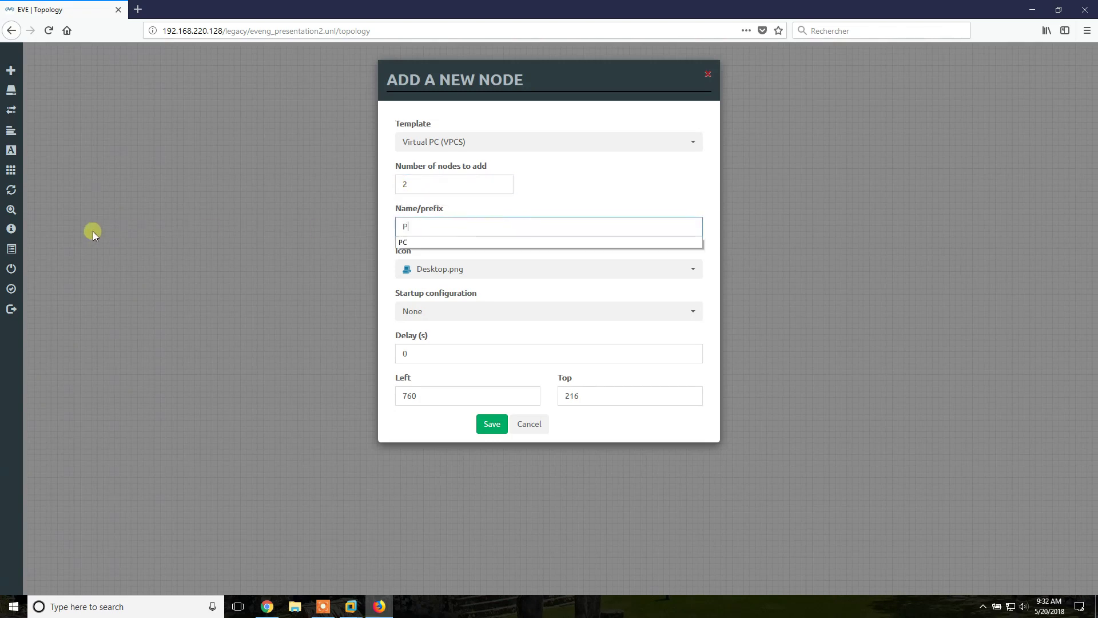
text(C)
click(568, 197)
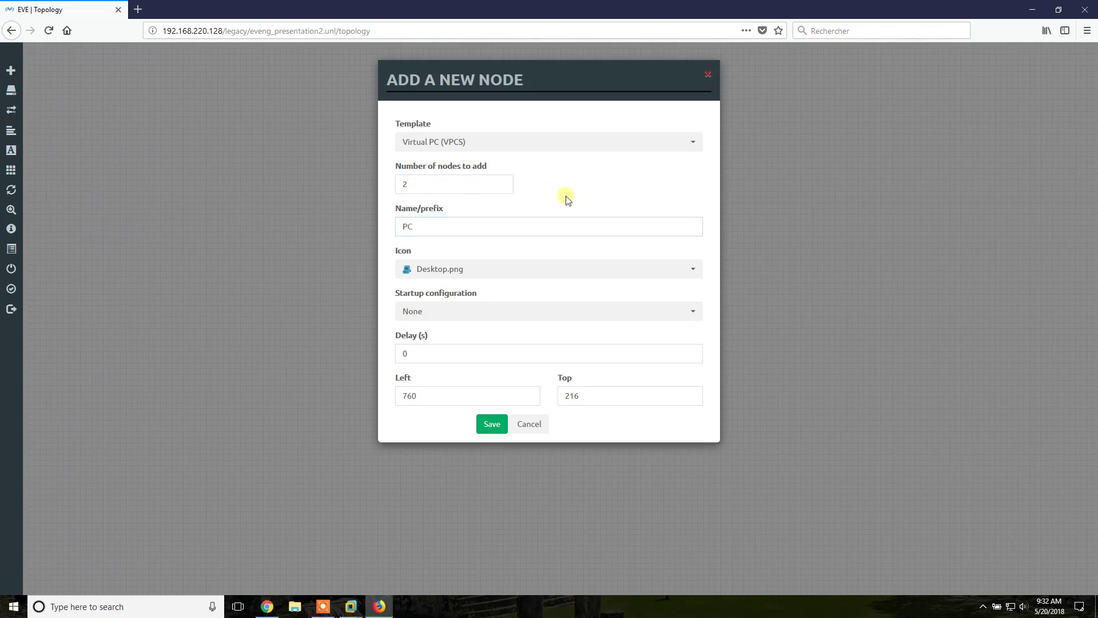
Save the two VPCS nodes and spread PC1 and PC2 apart on the canvas
click(501, 435)
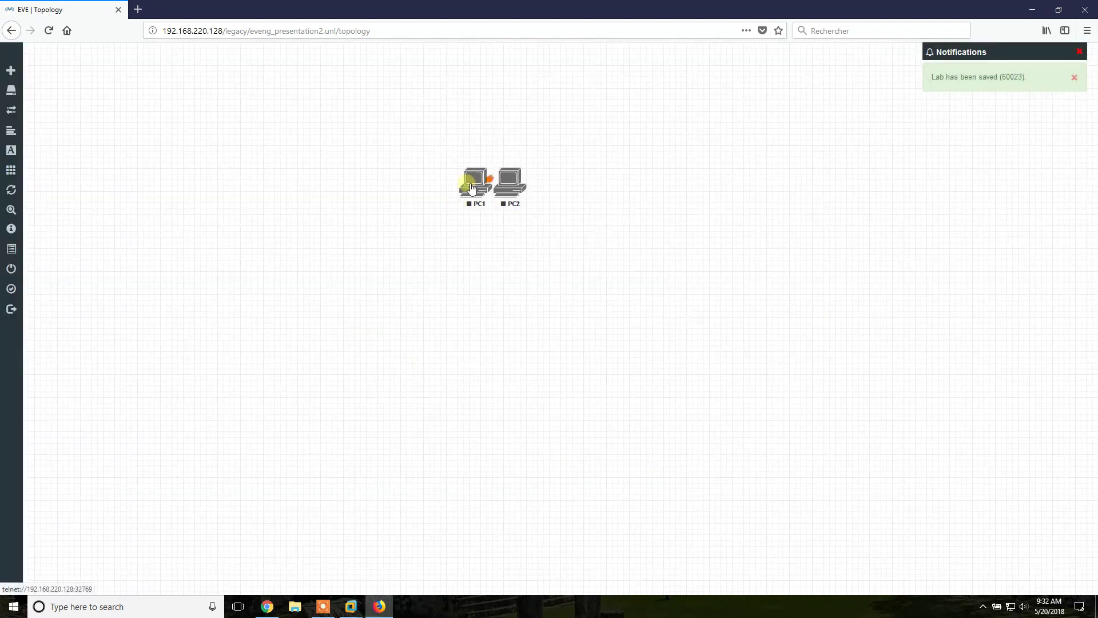
drag(472, 189, 232, 165)
drag(506, 182, 593, 174)
click(326, 228)
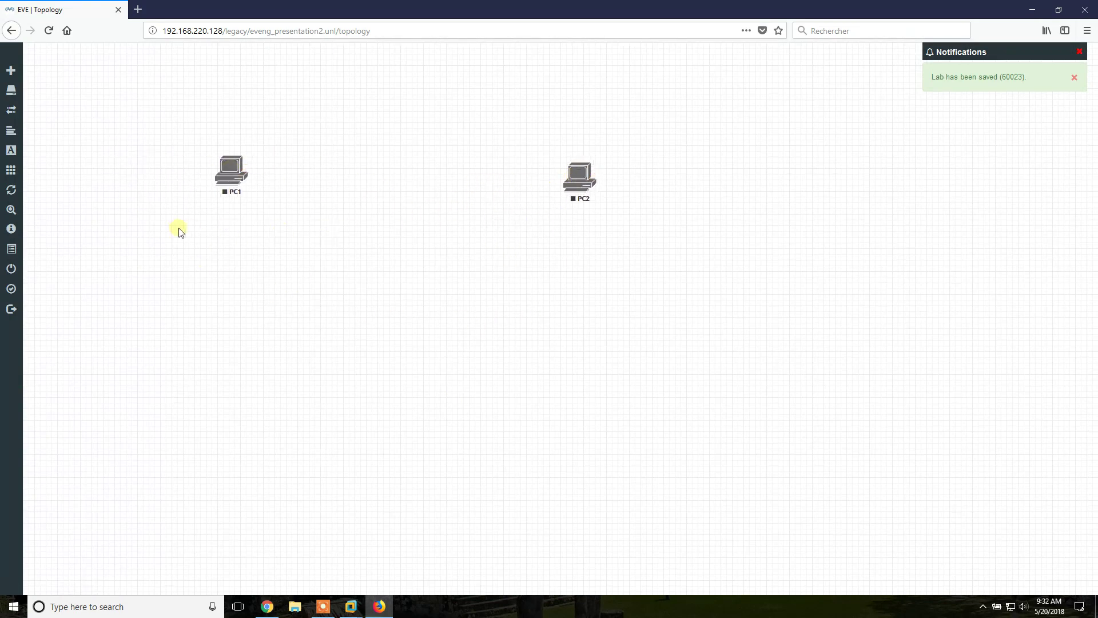
Add a 'PC1' text label and move it above the PC1 node
right_click(212, 230)
click(263, 322)
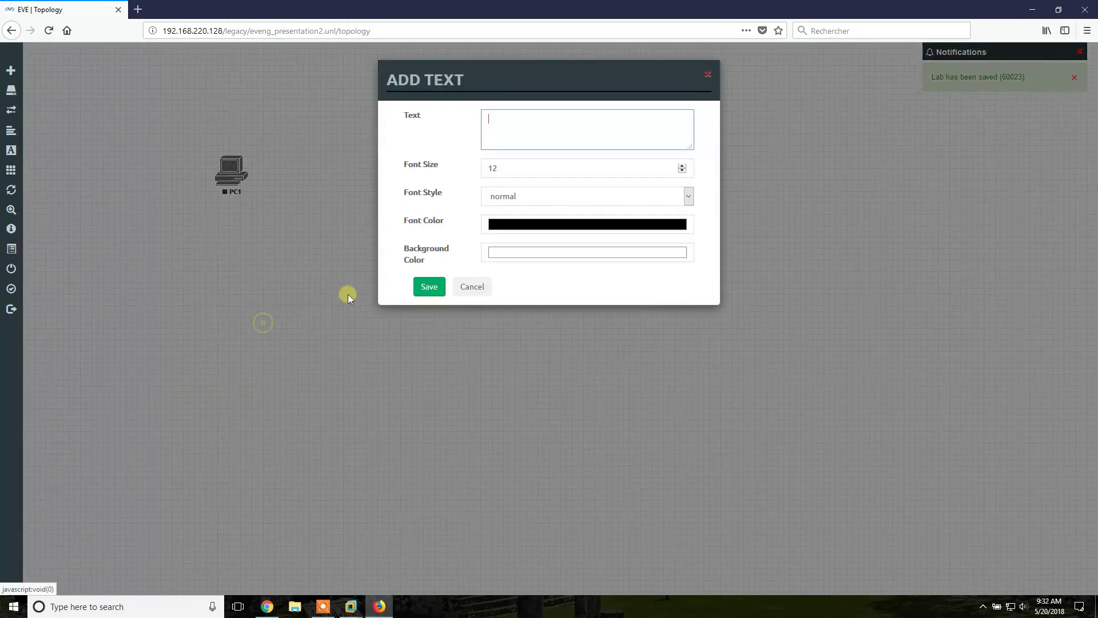
text(PC1)
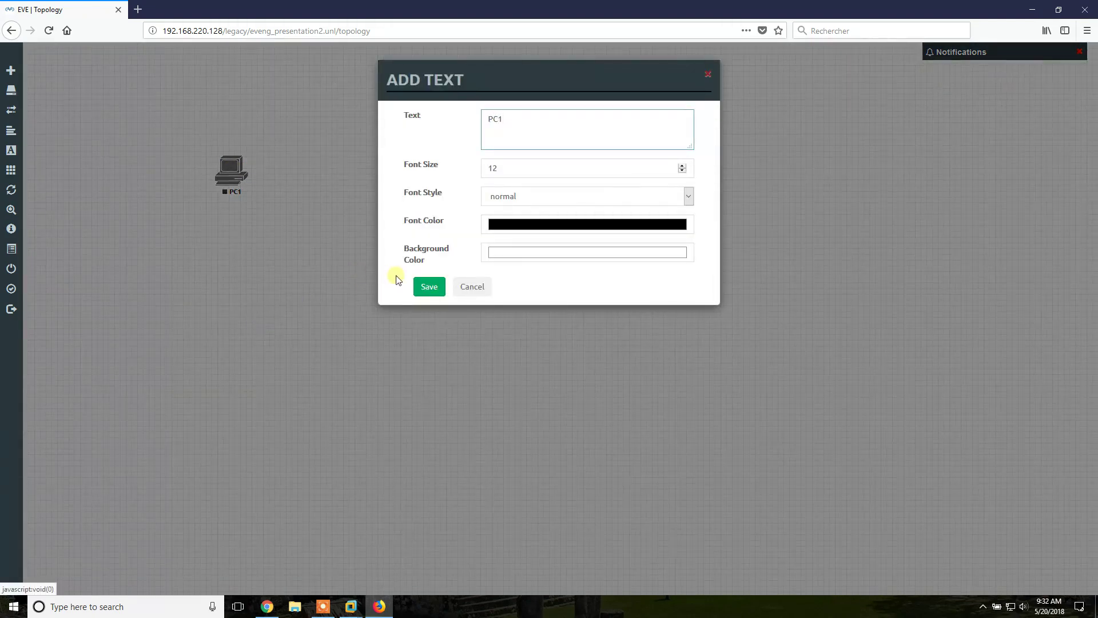
click(428, 287)
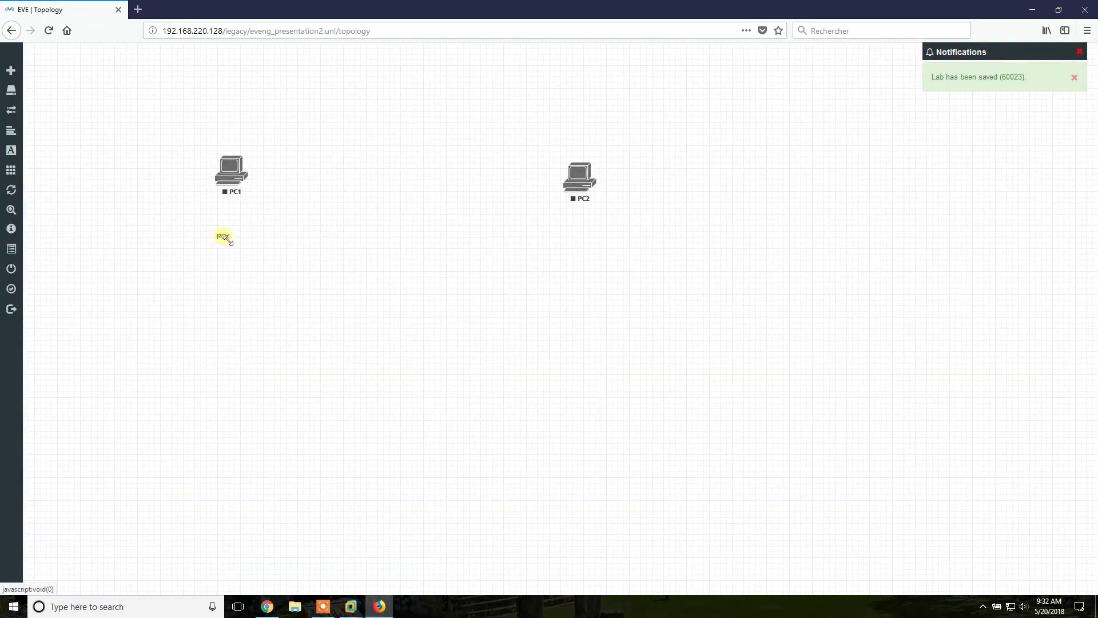
drag(225, 238, 231, 141)
mouse_move(2, 198)
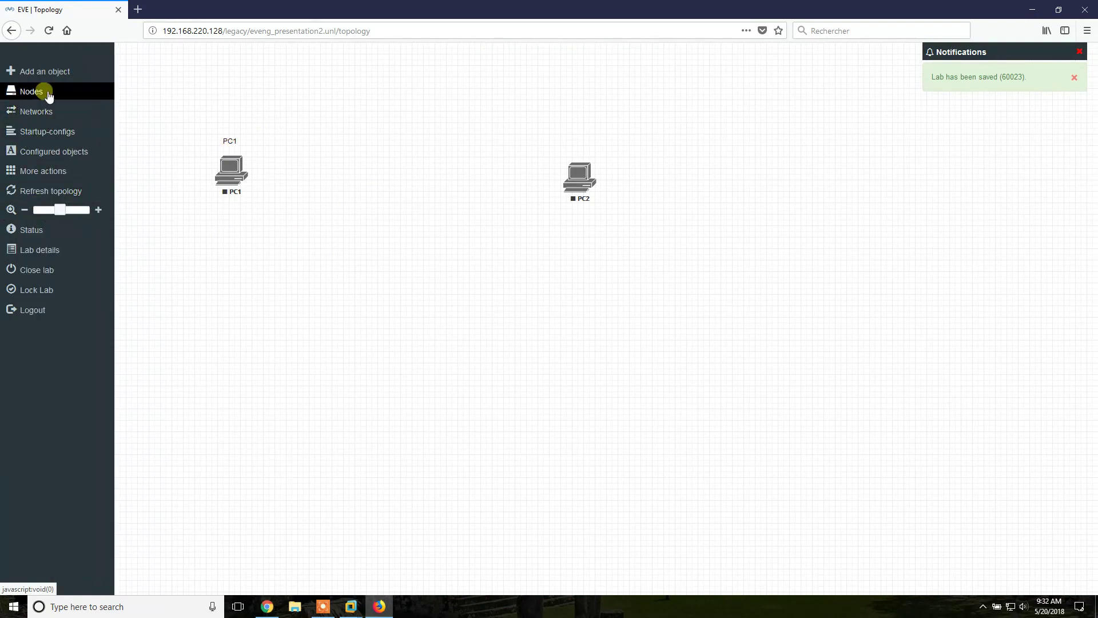
Pick the Cisco IOS 3725 (Dynamips) template via a 'cisco' search, set 2 nodes, and view Slot 1 options
click(41, 71)
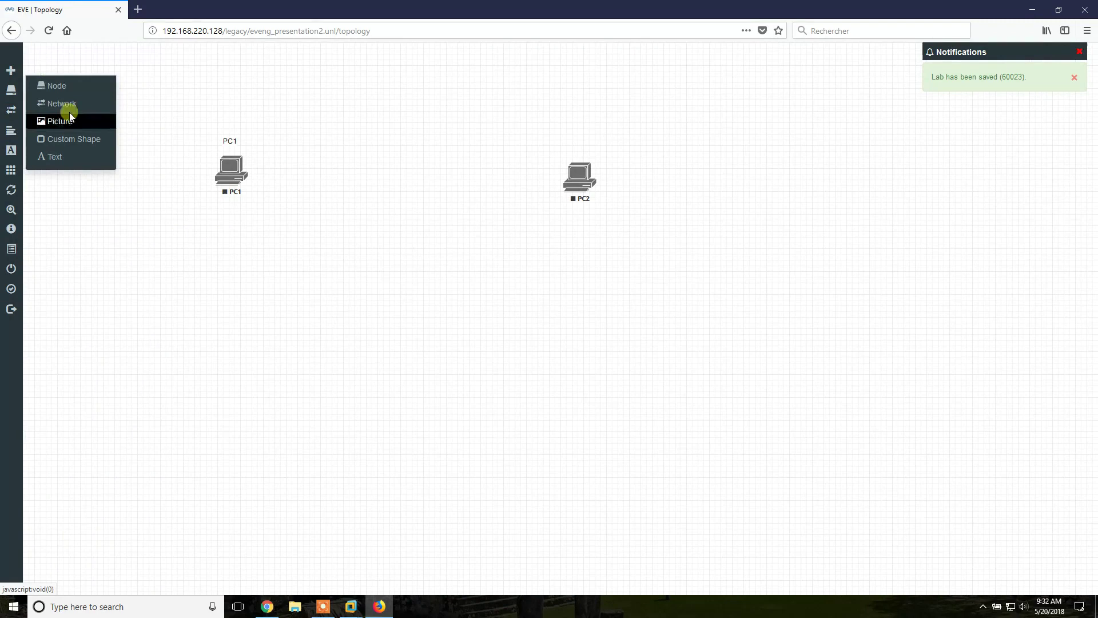
click(52, 87)
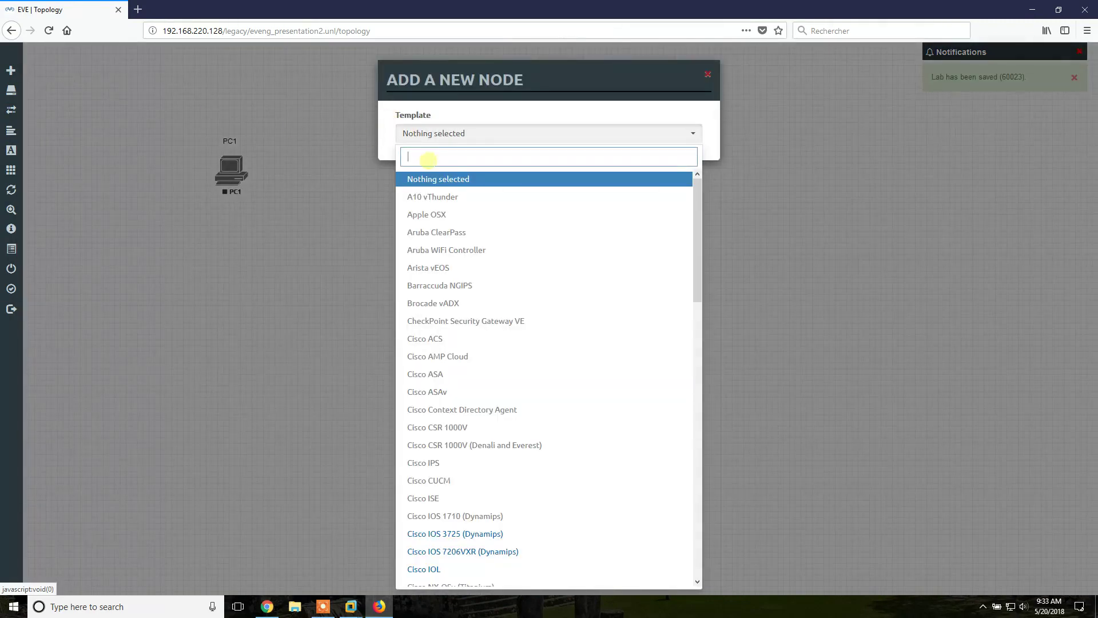
text(cisco)
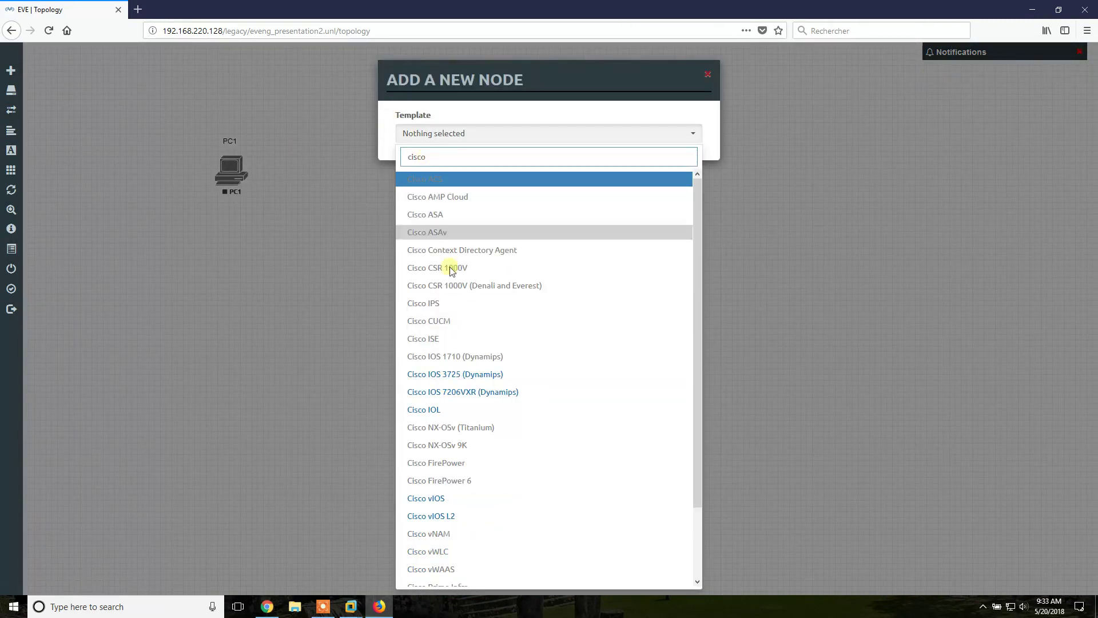
click(449, 375)
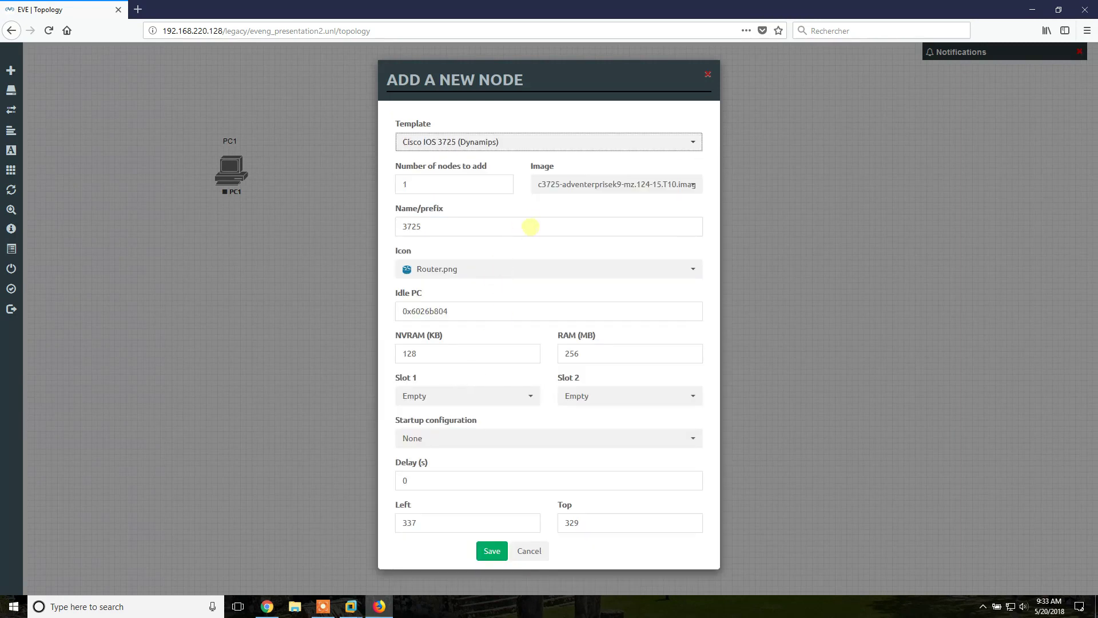
double_click(464, 183)
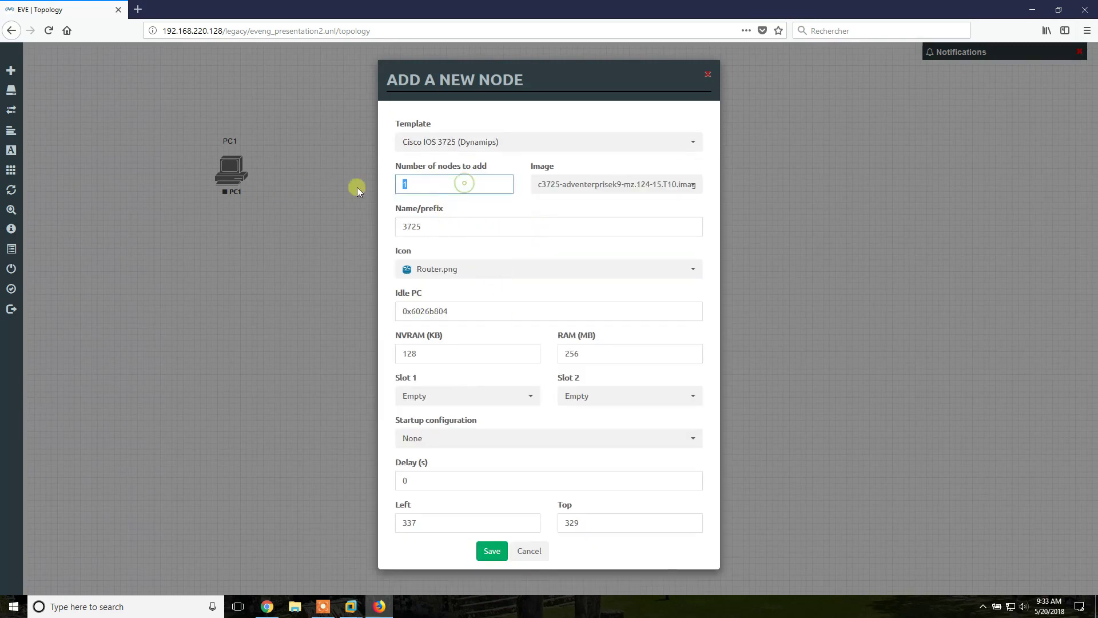
text(2)
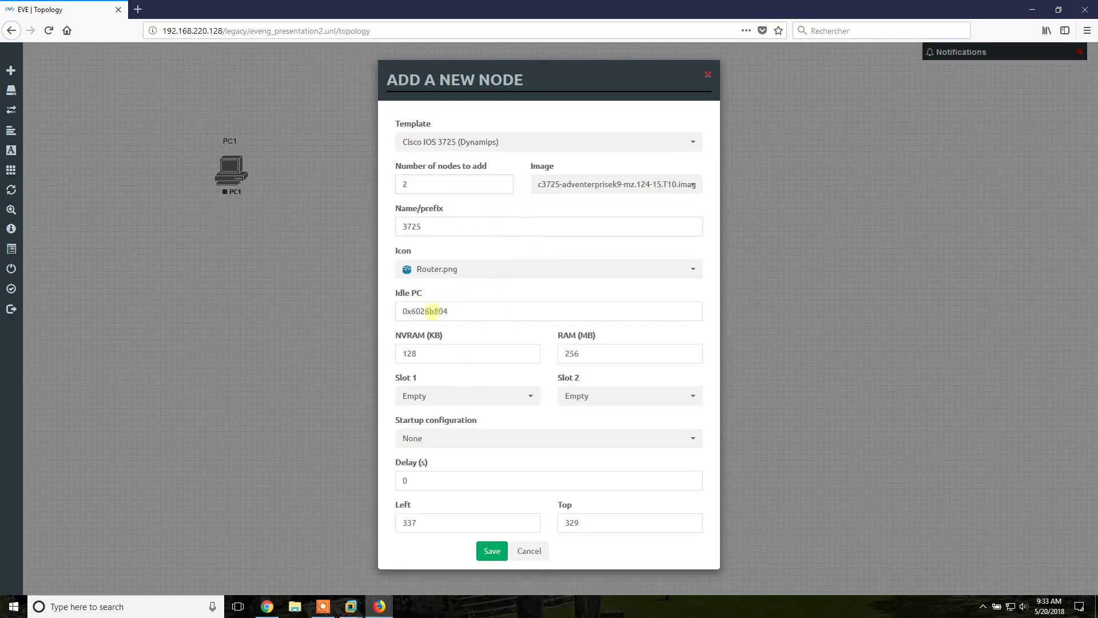
click(451, 400)
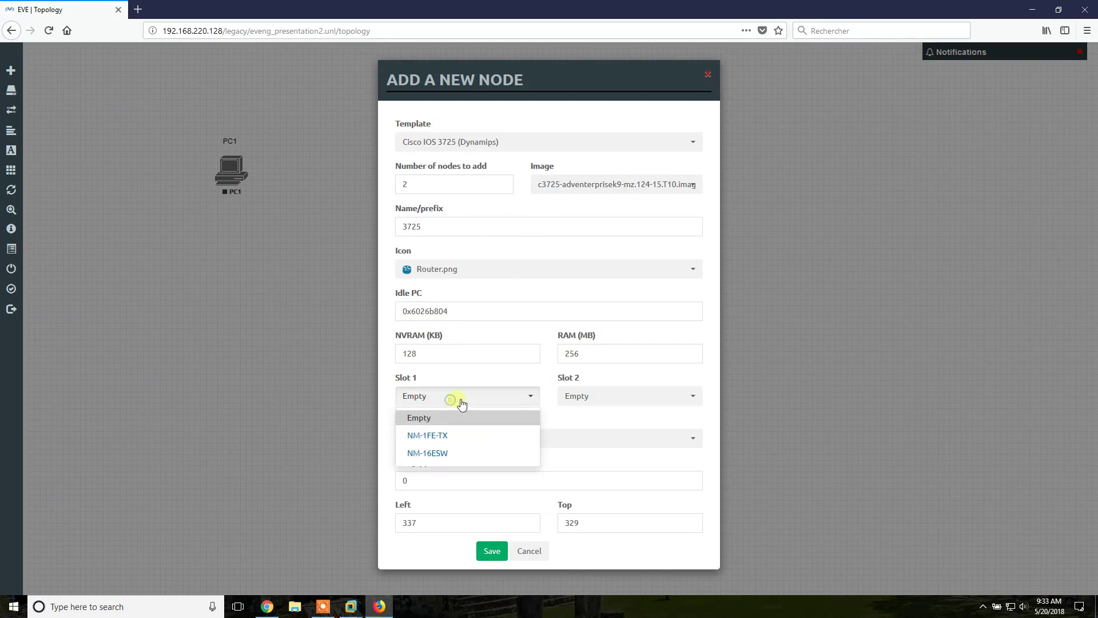